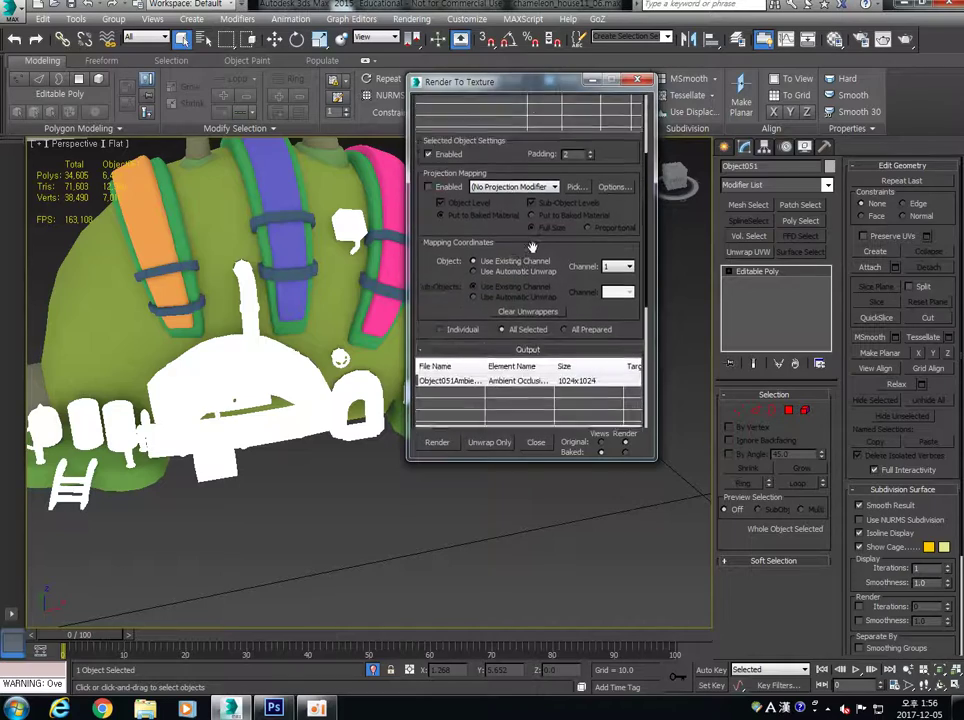
Set the ambient occlusion element's output to a 24-bit Targa file saved on the desktop
{"action": "left_click", "coordinate": [520, 307]}
{"action": "scroll", "coordinate": [626, 389], "scroll_direction": "down", "scroll_amount": 3}
{"action": "left_click", "coordinate": [628, 316]}
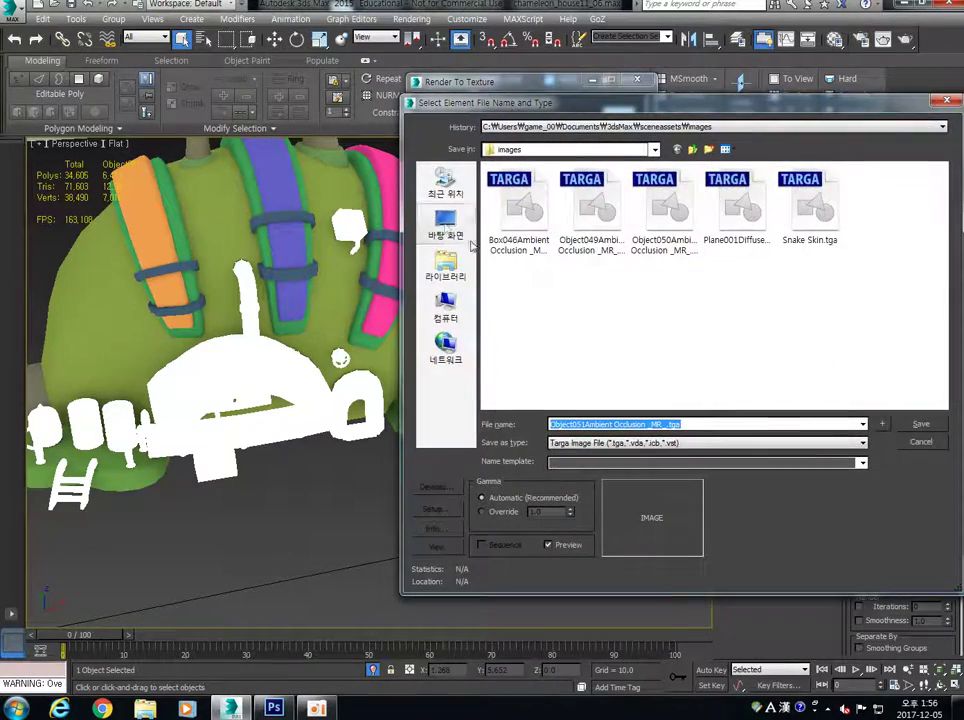
{"action": "left_click", "coordinate": [446, 223]}
{"action": "left_click", "coordinate": [920, 424]}
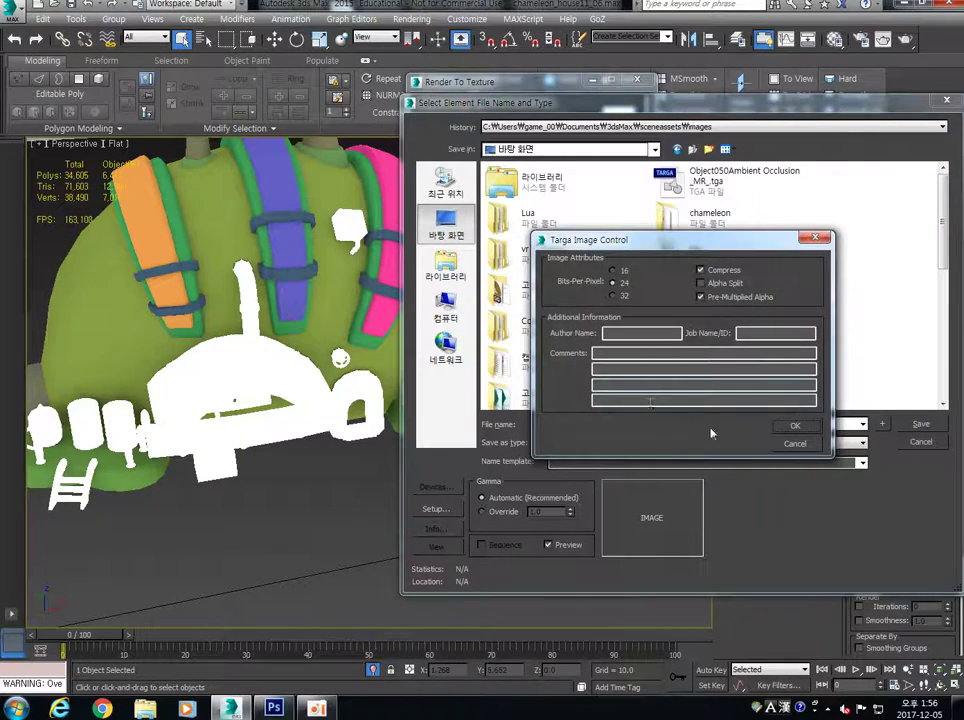
{"action": "left_click", "coordinate": [790, 425]}
Set the ambient occlusion samples to 64, bake the texture, and close the render result and baking dialog
{"action": "scroll", "coordinate": [581, 354], "scroll_direction": "down", "scroll_amount": 3}
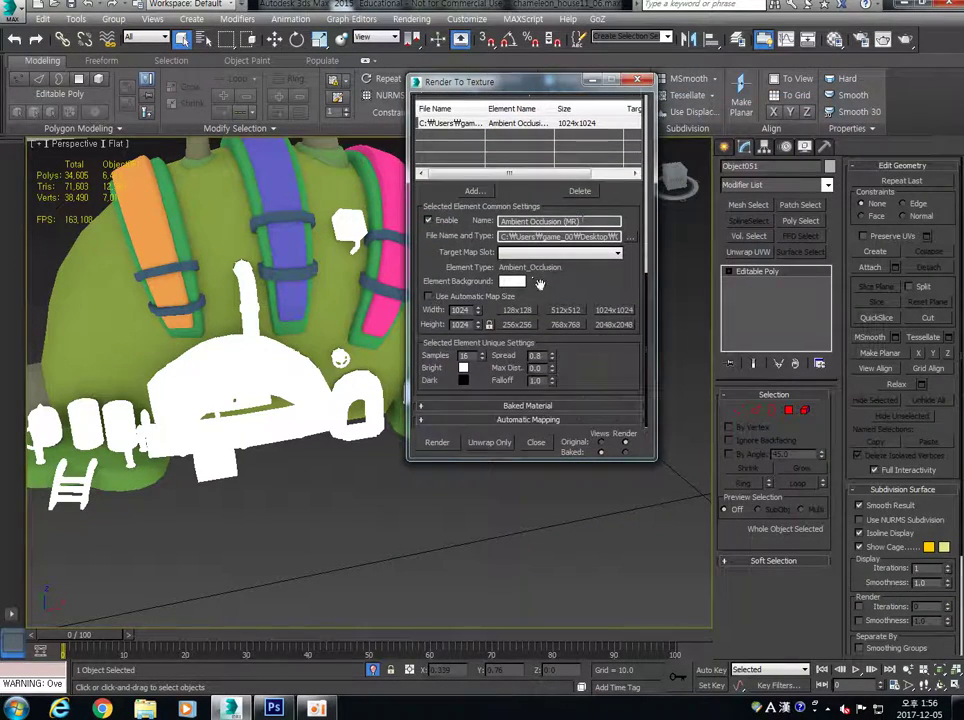
{"action": "type", "text": "6"}
{"action": "left_click", "coordinate": [437, 442]}
{"action": "left_click", "coordinate": [616, 461]}
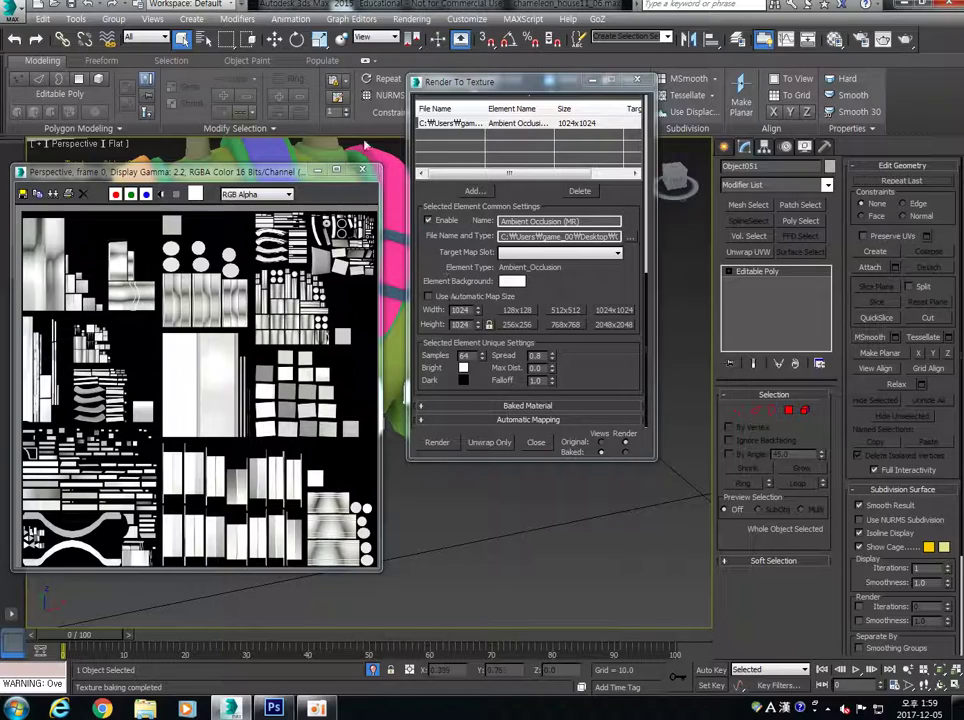
{"action": "left_click", "coordinate": [364, 173]}
{"action": "left_click", "coordinate": [638, 81]}
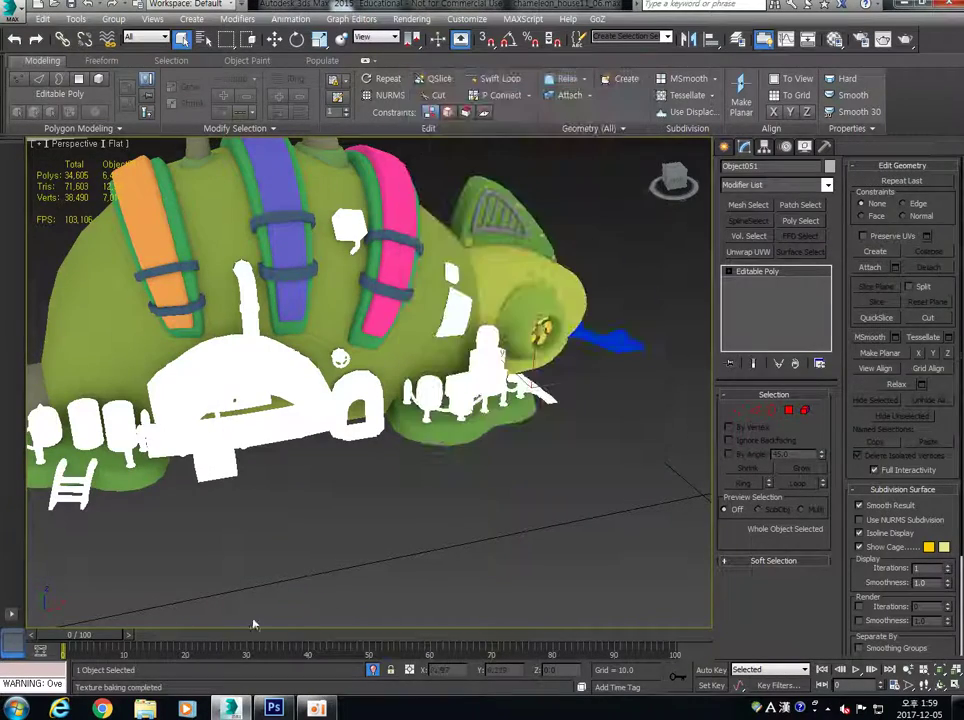
Switch to Photoshop, open chameleon_house_roof.psd and hide its wire layer
{"action": "left_click", "coordinate": [273, 708]}
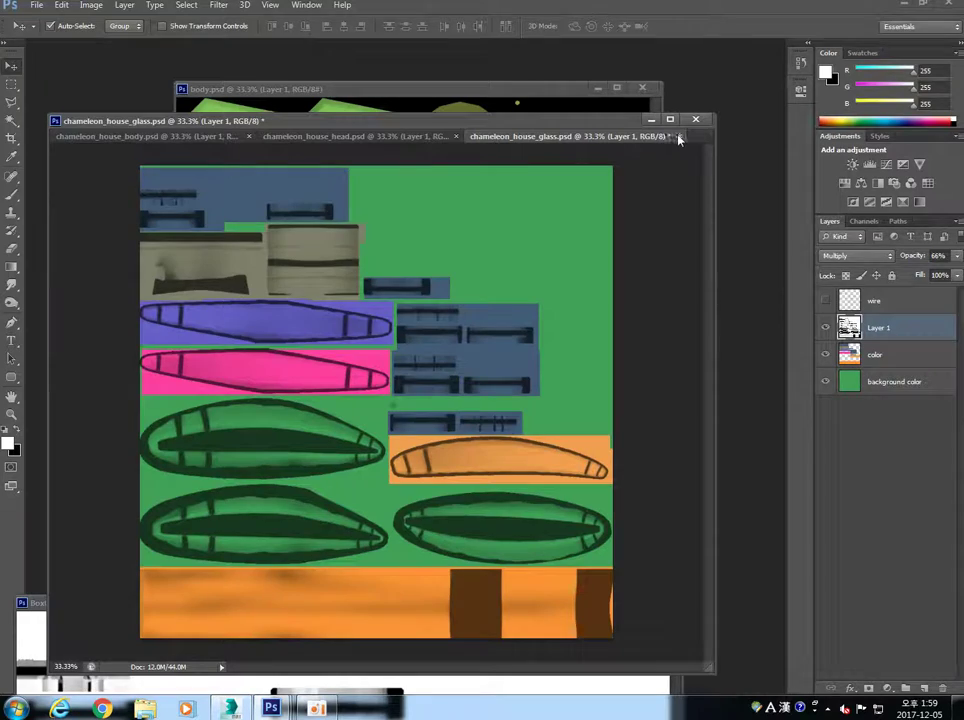
{"action": "left_click_drag", "start_coordinate": [661, 137], "coordinate": [323, 339]}
{"action": "double_click", "coordinate": [768, 217]}
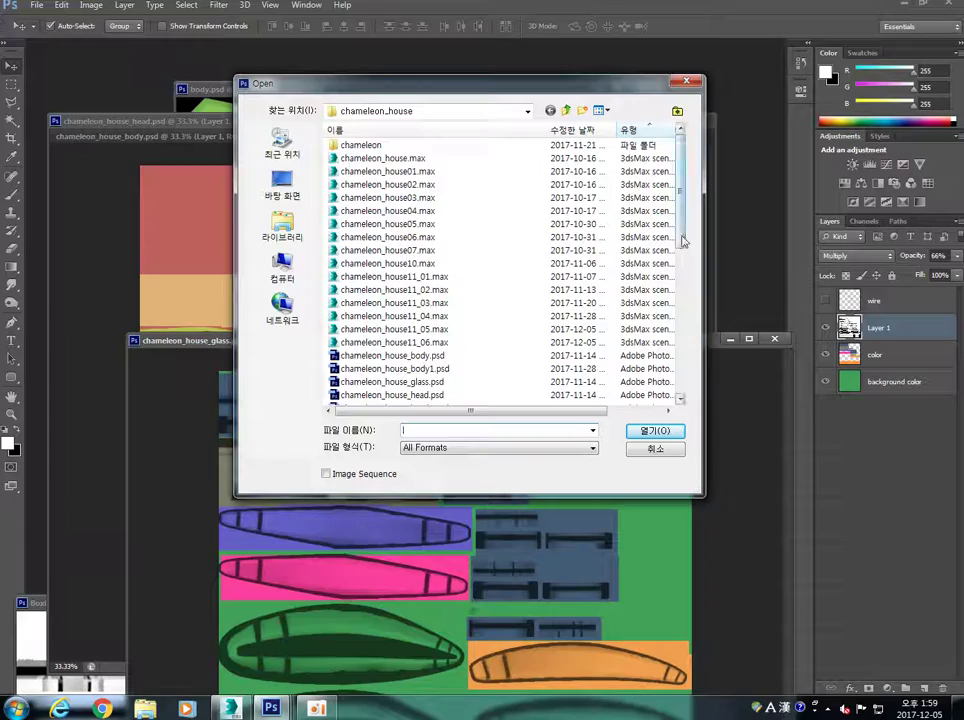
{"action": "scroll", "coordinate": [689, 296], "scroll_direction": "down", "scroll_amount": 3}
{"action": "double_click", "coordinate": [440, 303]}
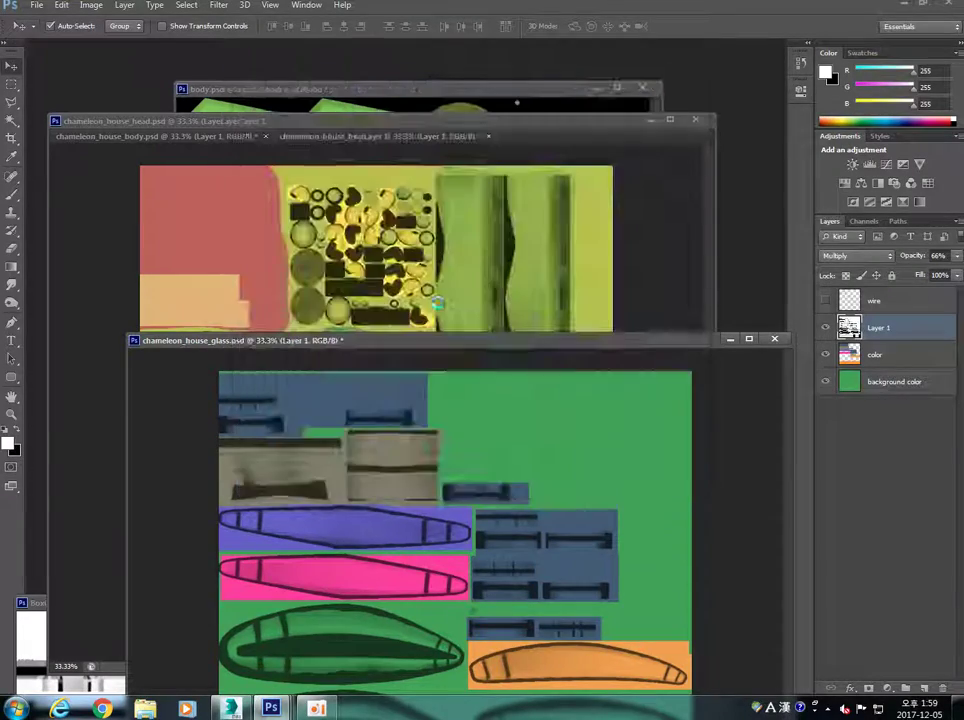
{"action": "left_click_drag", "start_coordinate": [480, 345], "coordinate": [389, 86]}
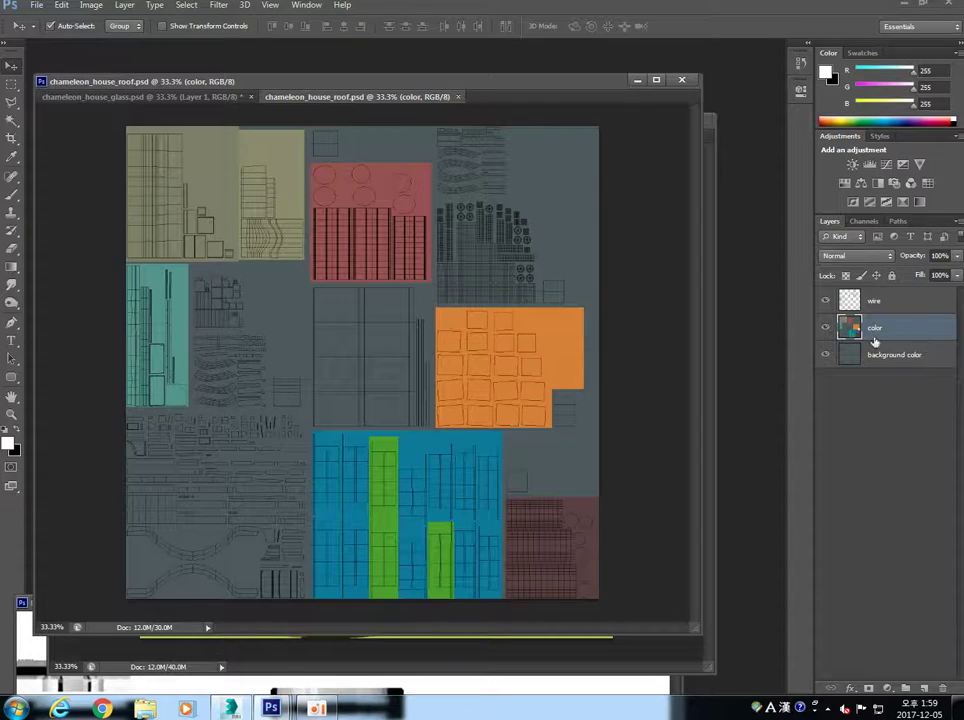
{"action": "left_click", "coordinate": [825, 300]}
{"action": "key", "text": "ctrl+o"}
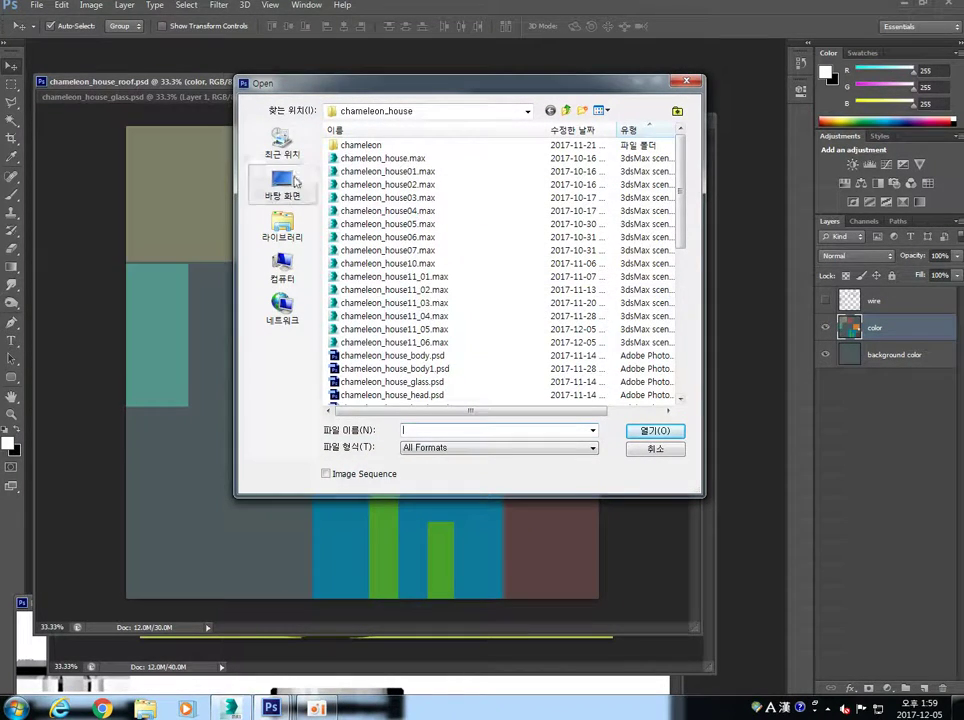
{"action": "left_click", "coordinate": [298, 172]}
{"action": "left_click_drag", "start_coordinate": [682, 335], "coordinate": [692, 401]}
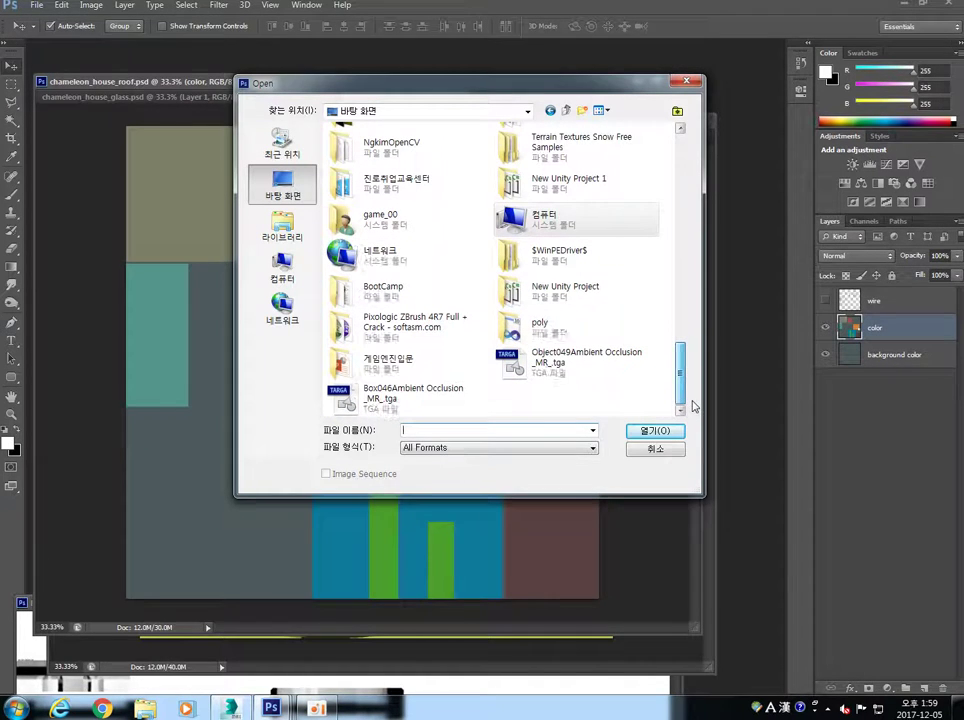
{"action": "double_click", "coordinate": [412, 394]}
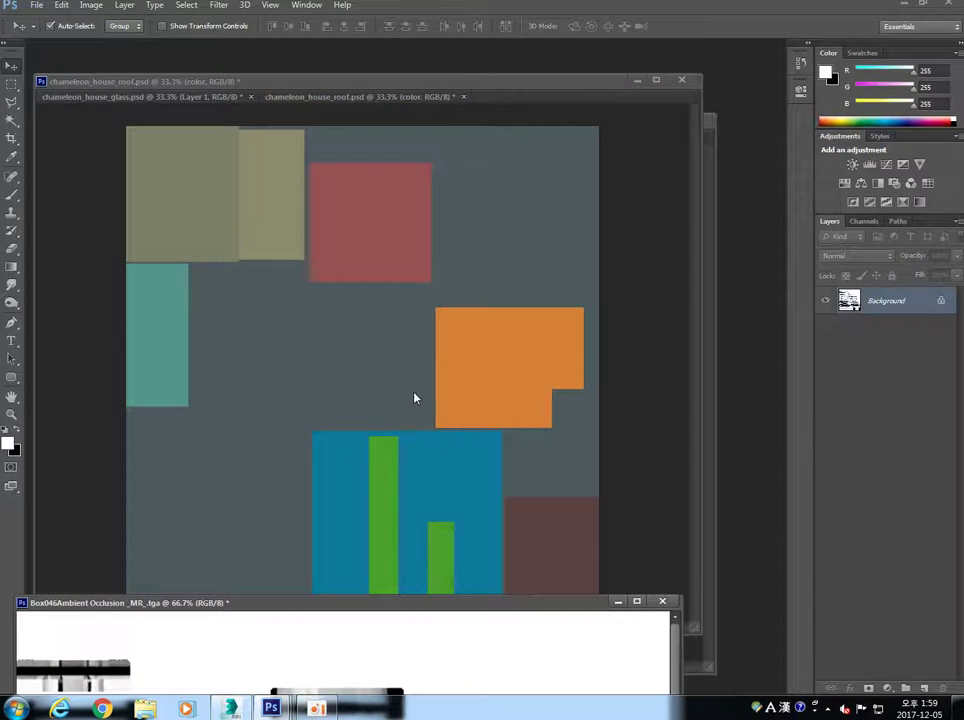
{"action": "left_click_drag", "start_coordinate": [531, 603], "coordinate": [450, 471]}
{"action": "double_click", "coordinate": [750, 347]}
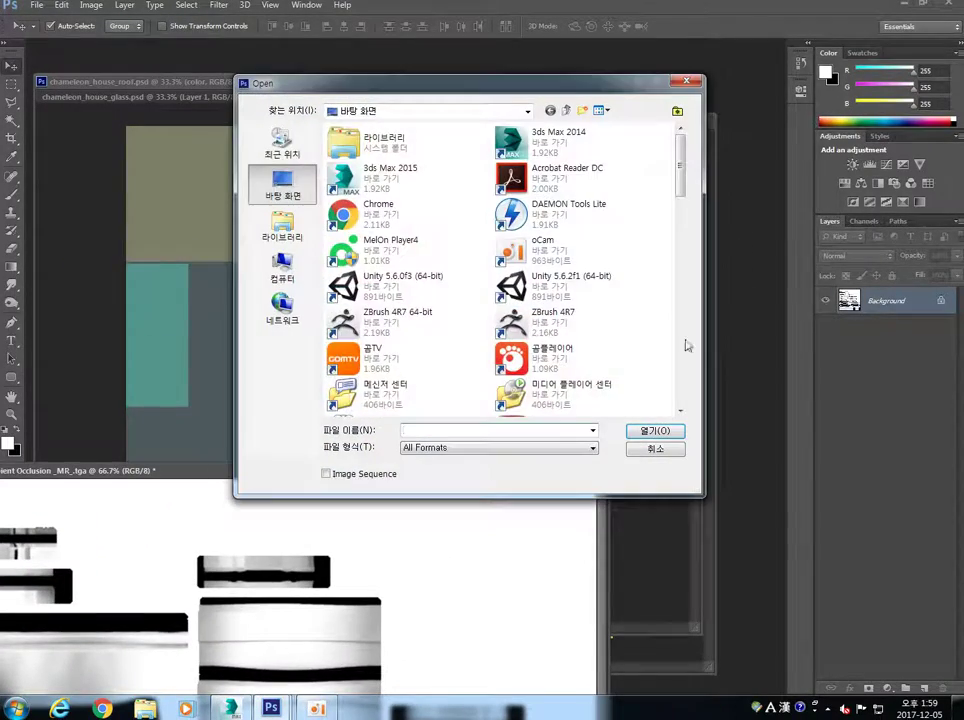
{"action": "left_click_drag", "start_coordinate": [681, 172], "coordinate": [683, 404]}
{"action": "double_click", "coordinate": [586, 358]}
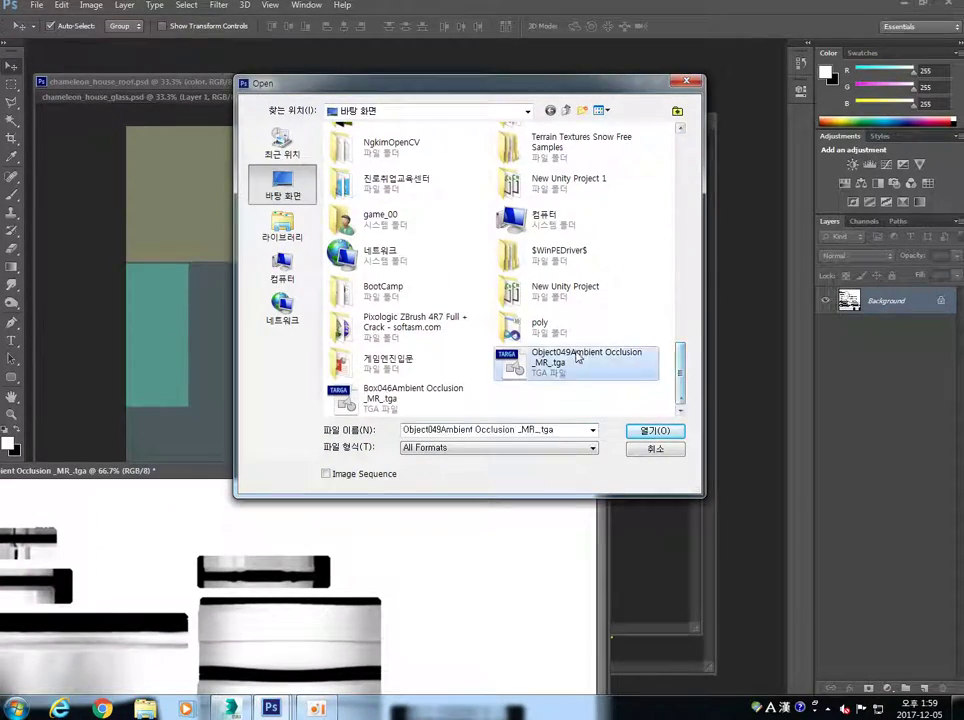
Close the Object049 and Box046 ambient occlusion images without saving changes
{"action": "left_click", "coordinate": [864, 117]}
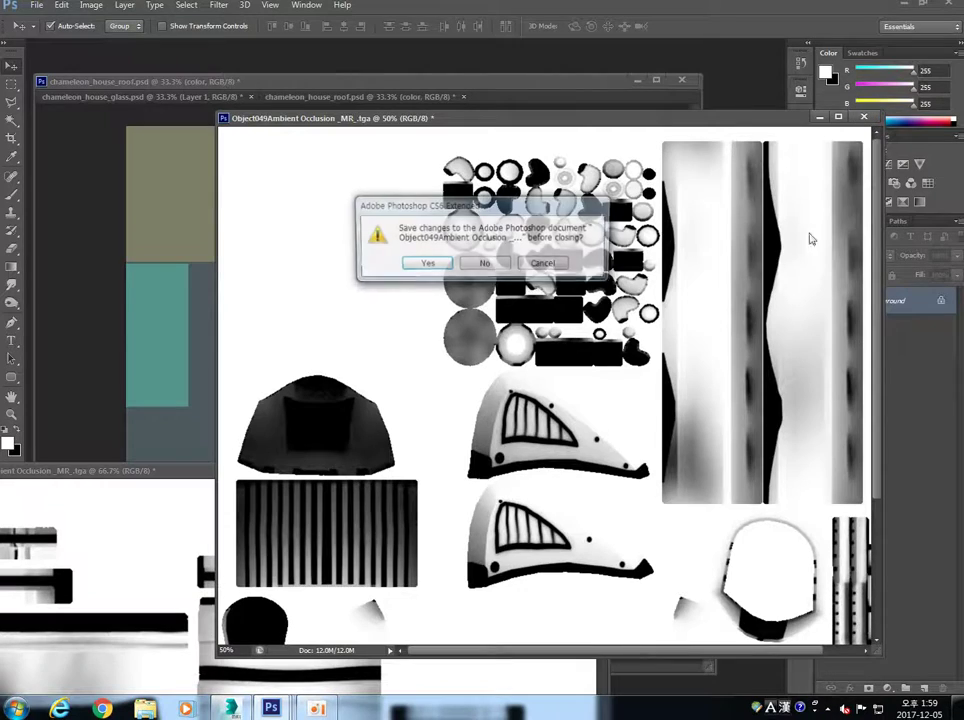
{"action": "left_click", "coordinate": [486, 263]}
{"action": "left_click", "coordinate": [589, 468]}
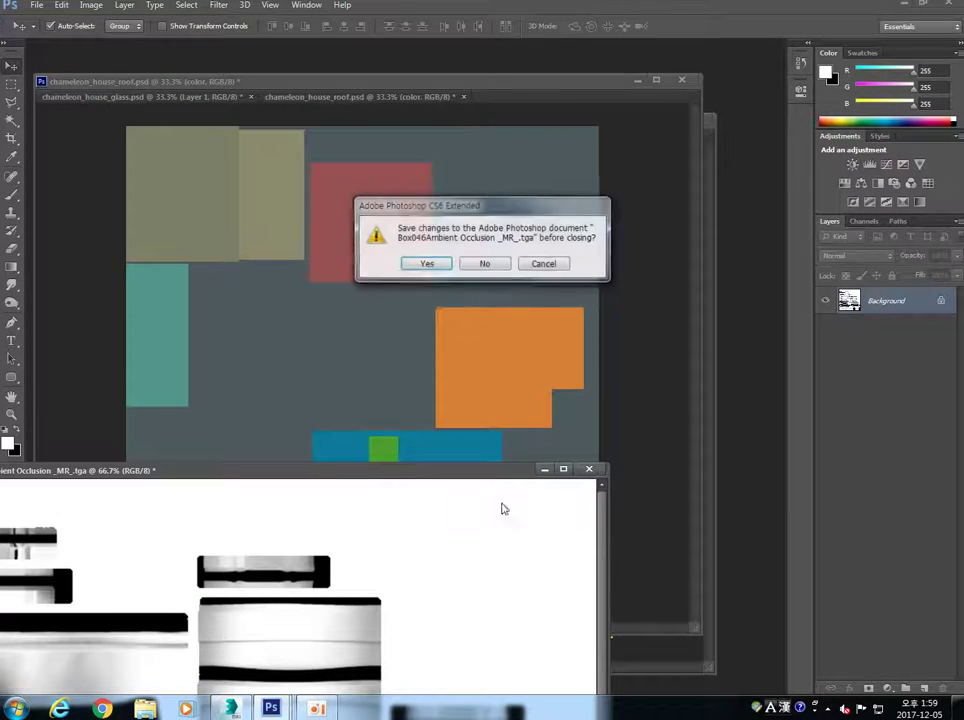
{"action": "left_click", "coordinate": [489, 263]}
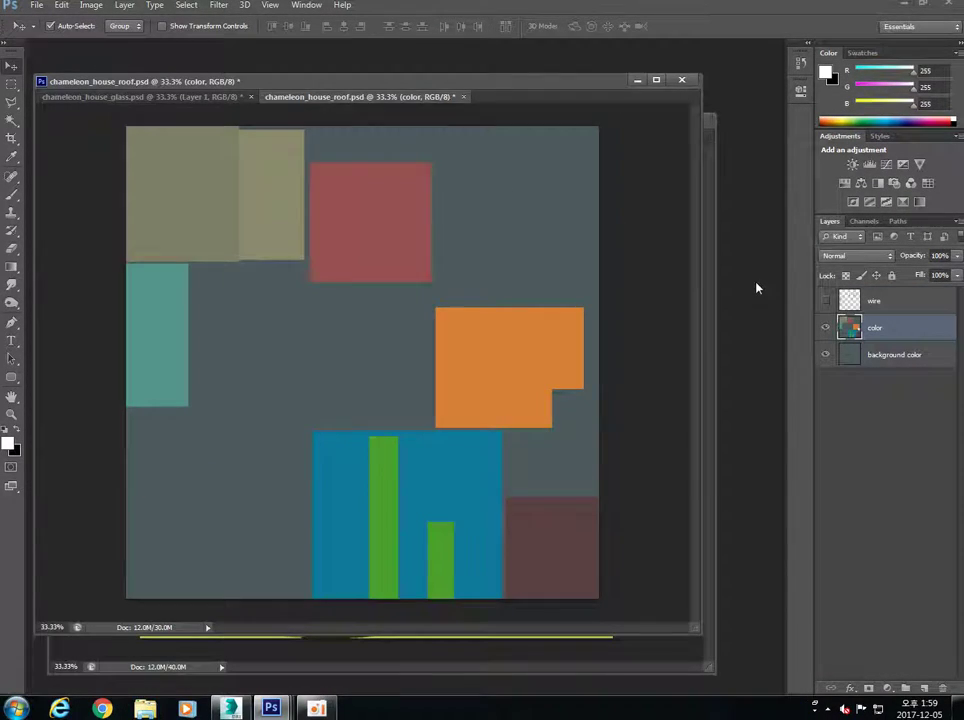
Open Object051Ambient Occlusion _MR_.tga from the desktop and place its window beside the roof document
{"action": "double_click", "coordinate": [757, 283]}
{"action": "left_click_drag", "start_coordinate": [682, 166], "coordinate": [680, 265]}
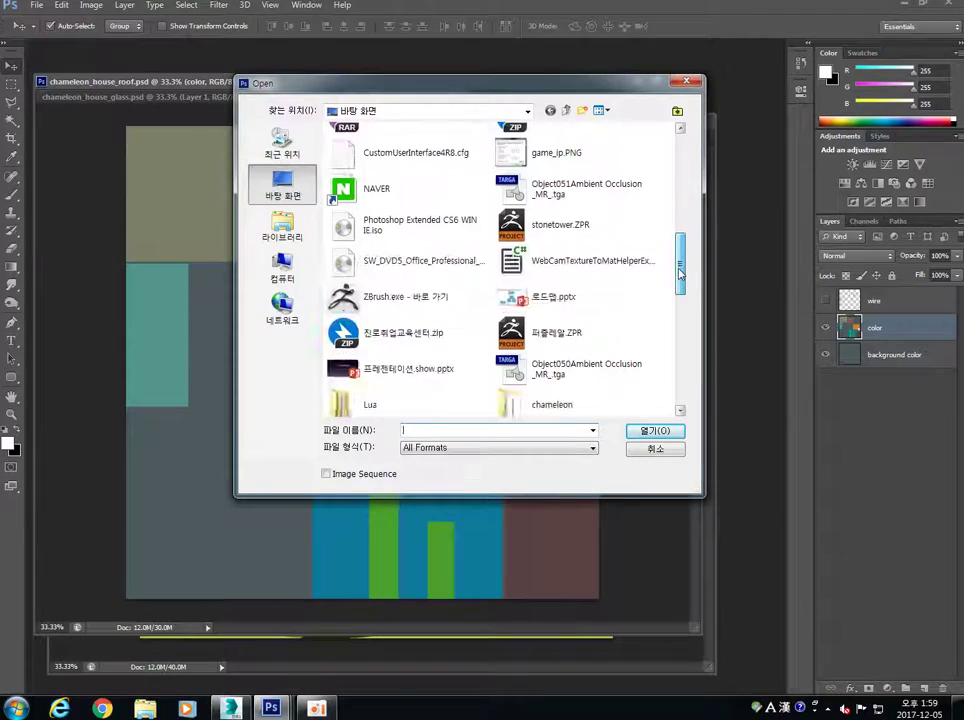
{"action": "left_click", "coordinate": [565, 185]}
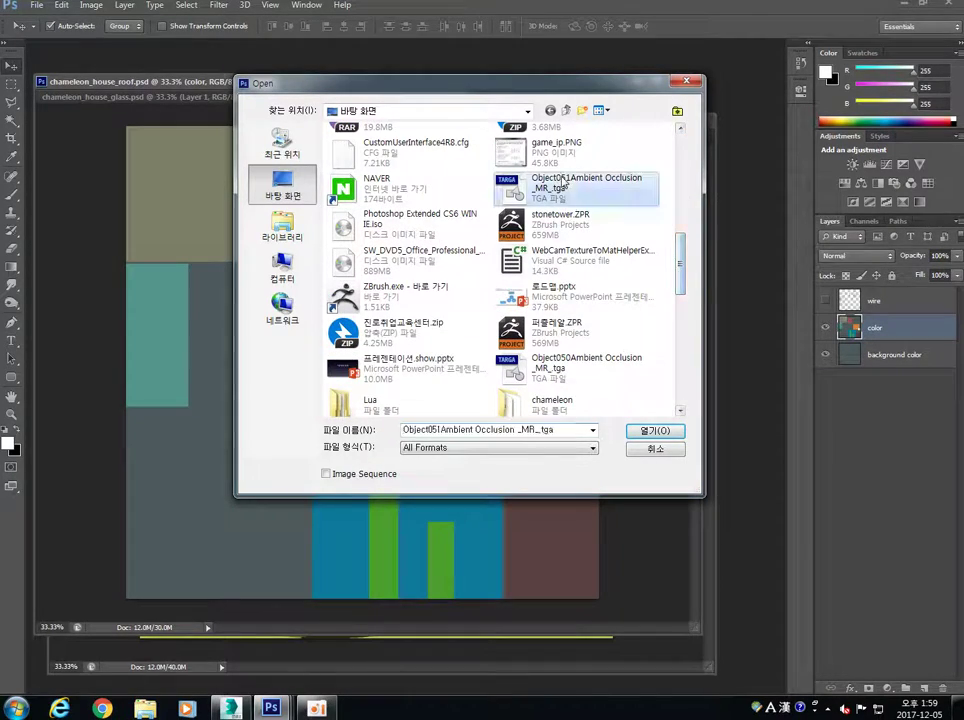
{"action": "left_click", "coordinate": [655, 430]}
{"action": "left_click_drag", "start_coordinate": [520, 96], "coordinate": [525, 262]}
{"action": "left_click_drag", "start_coordinate": [498, 275], "coordinate": [600, 391]}
{"action": "left_click", "coordinate": [478, 264]}
Resize the Object051 ambient occlusion image to 2048 pixels with proportions constrained
{"action": "left_click", "coordinate": [91, 5]}
{"action": "left_click", "coordinate": [110, 104]}
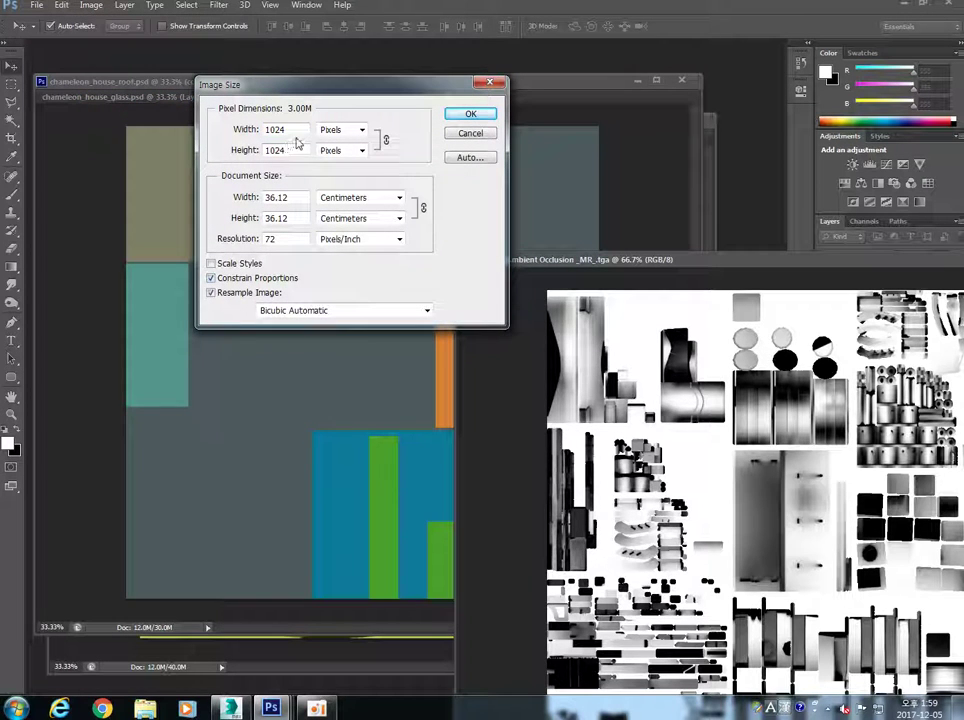
{"action": "type", "text": "2048"}
{"action": "left_click", "coordinate": [459, 115]}
Copy the ambient occlusion image into chameleon_house_roof.psd above the color layer, blended with Multiply at 77% opacity
{"action": "left_click_drag", "start_coordinate": [559, 310], "coordinate": [398, 210], "text": "shift"}
{"action": "left_click_drag", "start_coordinate": [800, 260], "coordinate": [386, 686]}
{"action": "left_click", "coordinate": [487, 83]}
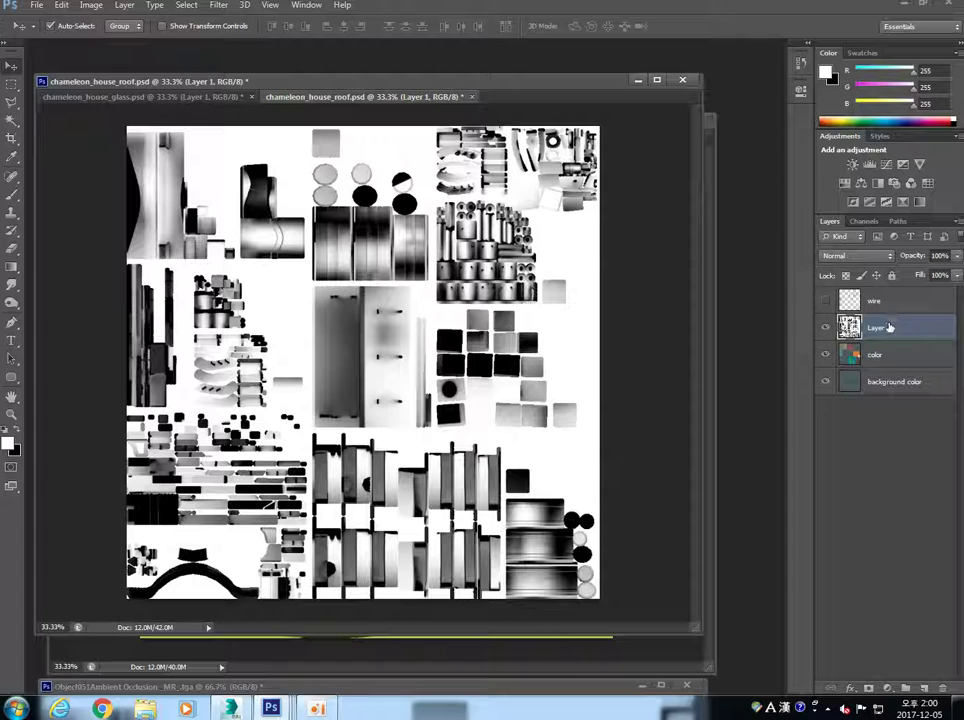
{"action": "left_click", "coordinate": [855, 255]}
{"action": "left_click", "coordinate": [850, 314]}
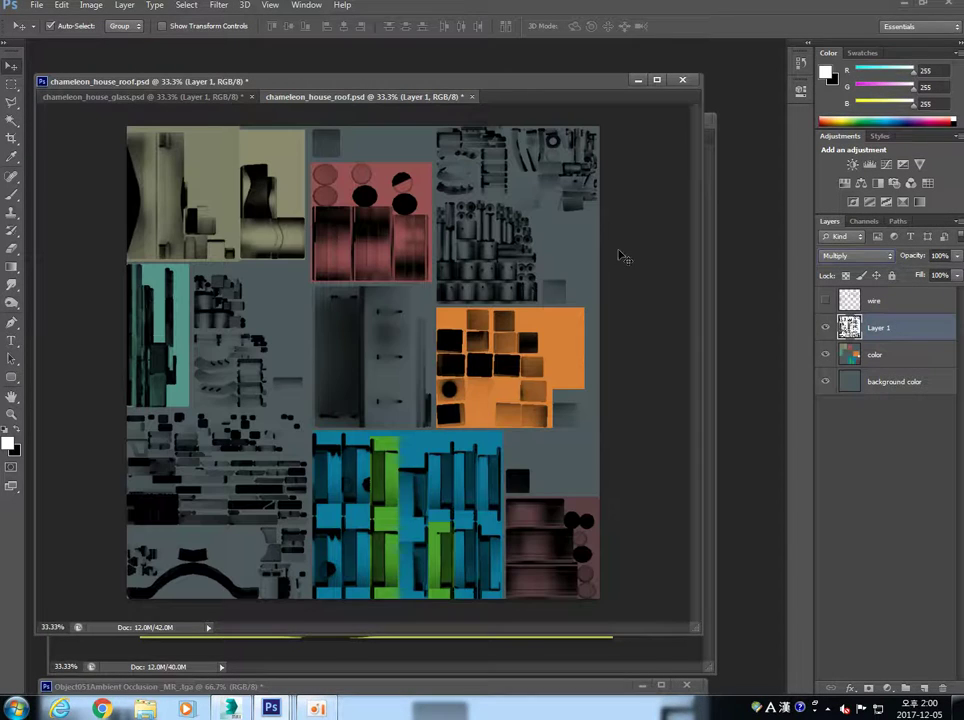
{"action": "left_click_drag", "start_coordinate": [957, 255], "coordinate": [942, 275]}
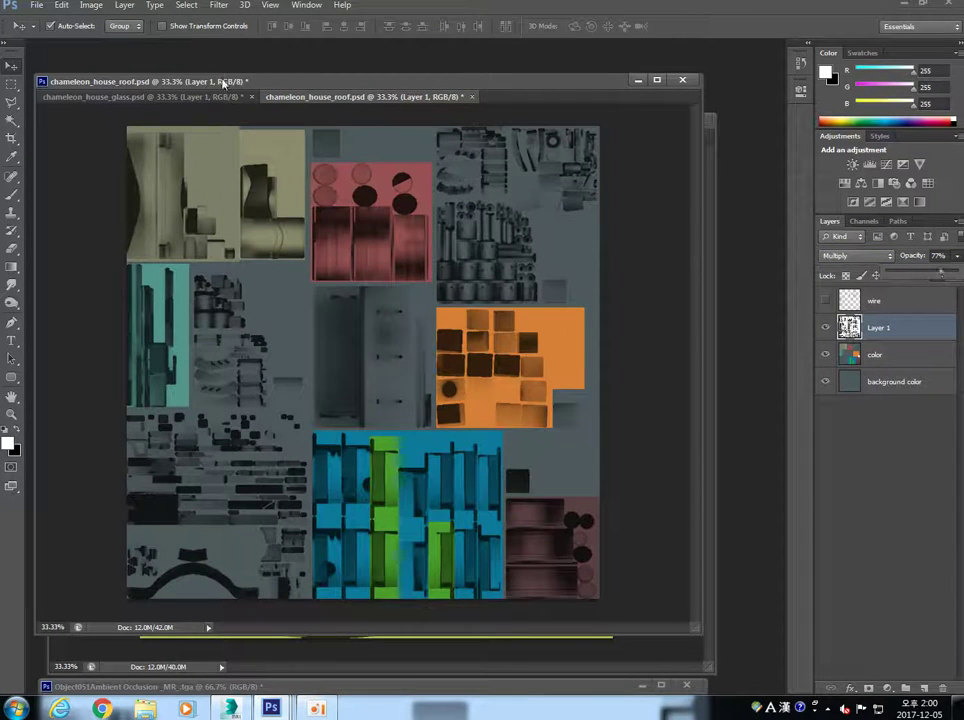
Save the roof texture as the JPEG chameleon_house_roof_am.jpg in the chameleon_house folder at quality 12
{"action": "left_click", "coordinate": [36, 5]}
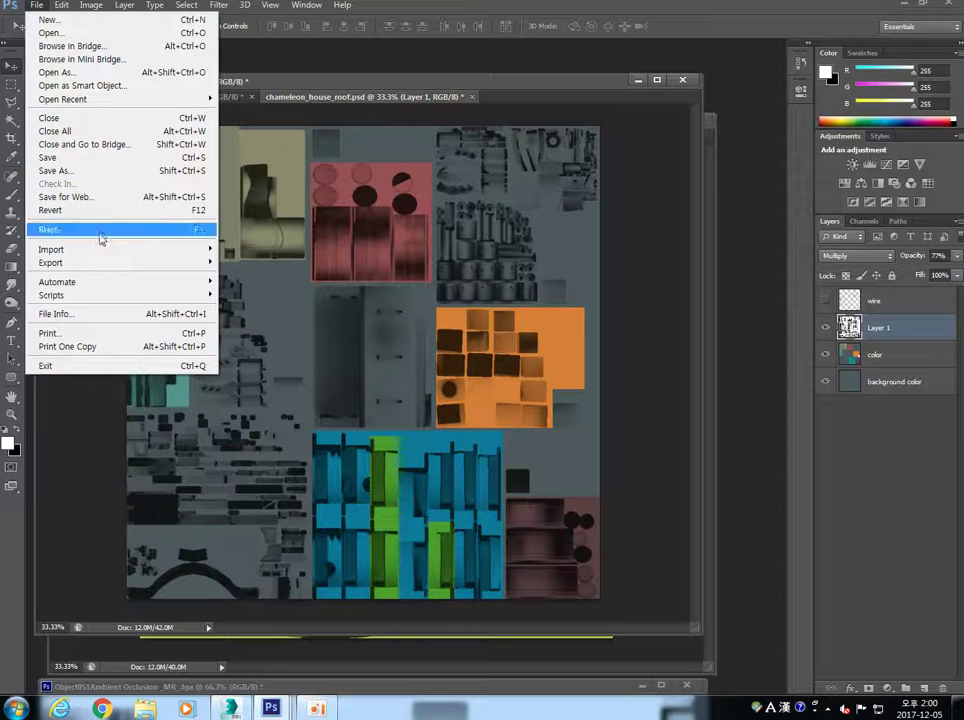
{"action": "left_click", "coordinate": [80, 171]}
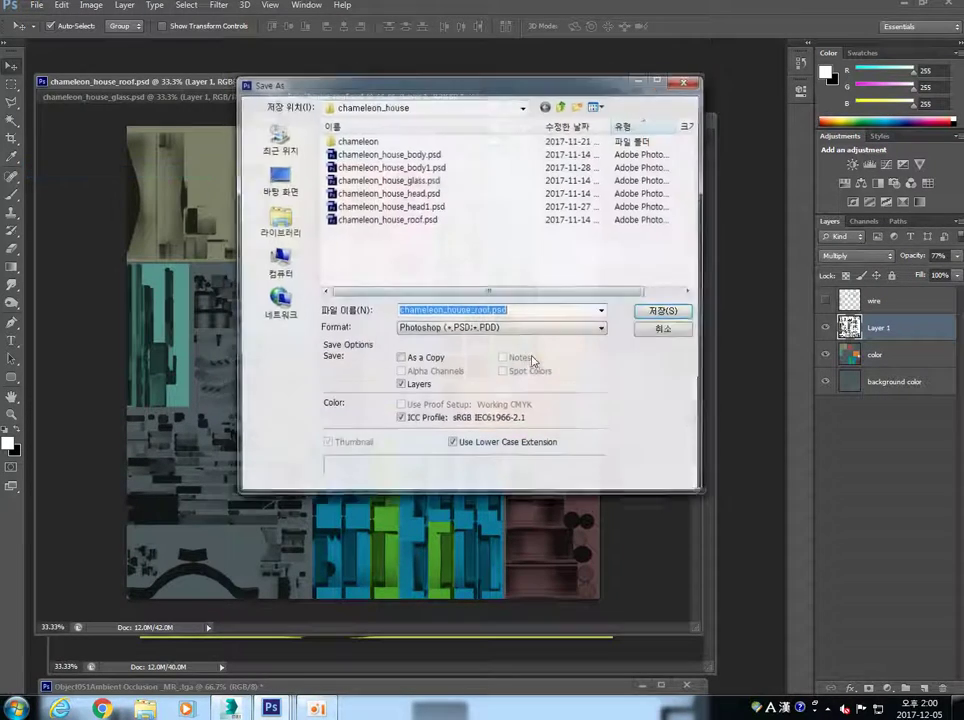
{"action": "left_click", "coordinate": [497, 328]}
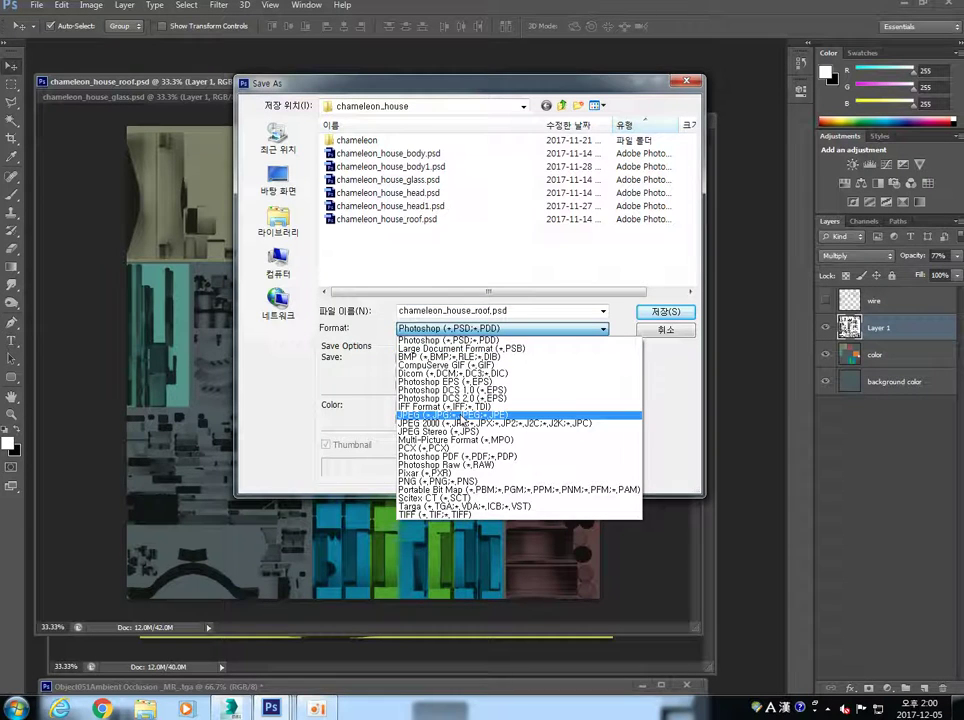
{"action": "left_click", "coordinate": [458, 415]}
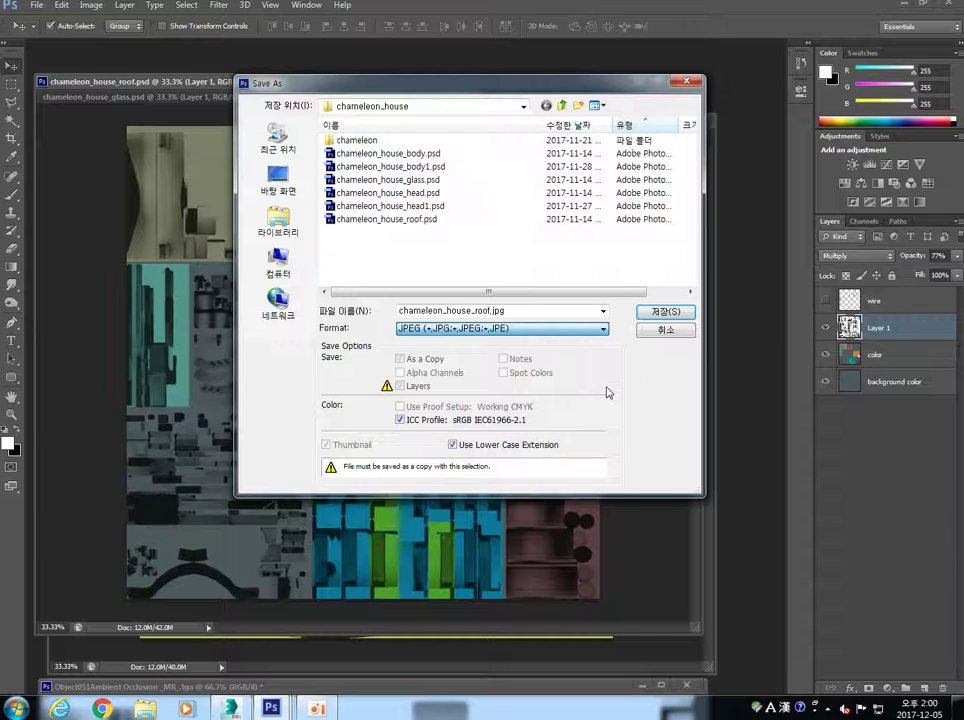
{"action": "double_click", "coordinate": [357, 140]}
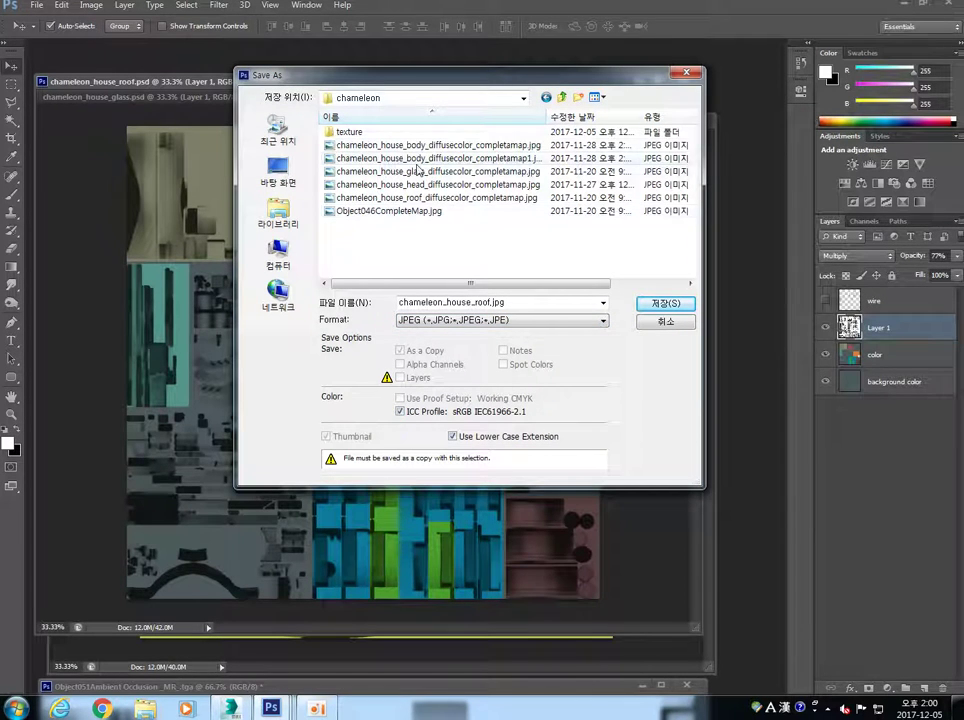
{"action": "left_click", "coordinate": [562, 97]}
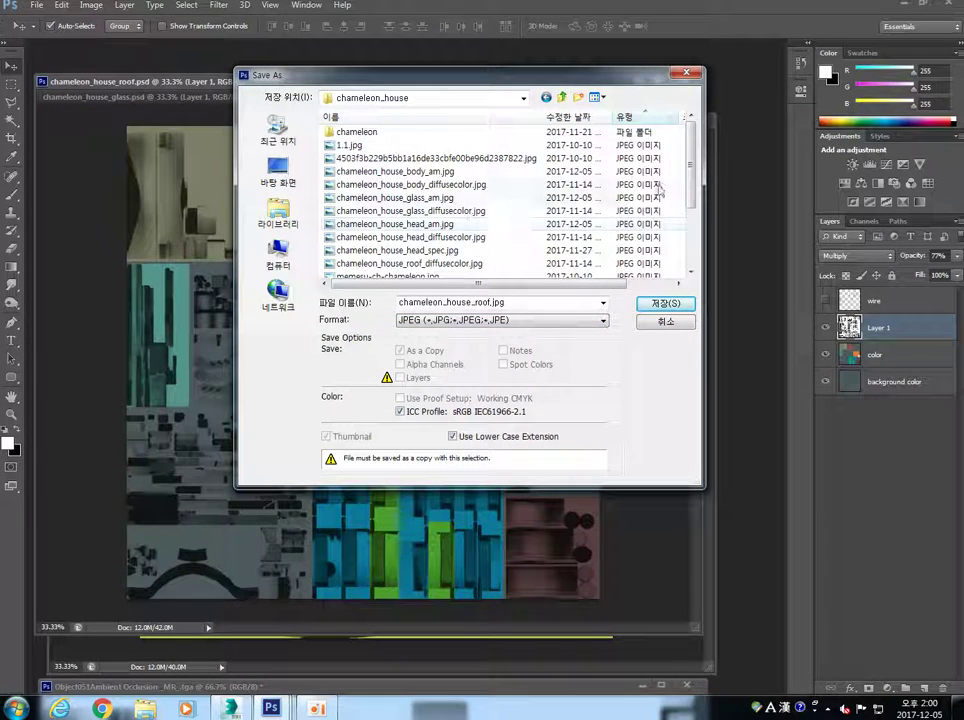
{"action": "left_click_drag", "start_coordinate": [694, 188], "coordinate": [695, 204]}
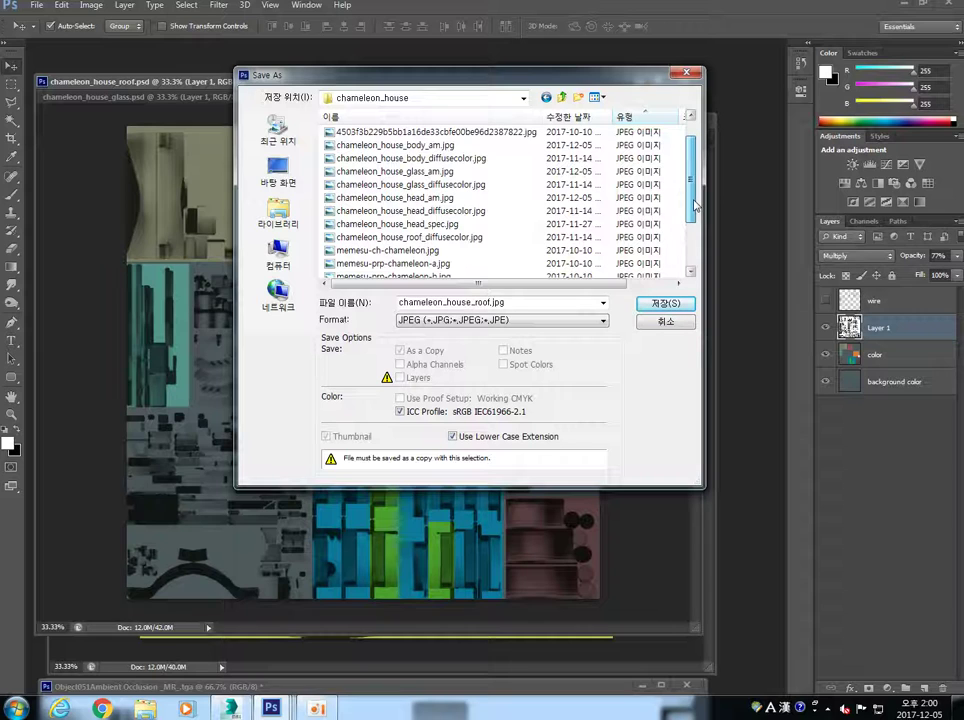
{"action": "left_click", "coordinate": [490, 303]}
{"action": "left_click", "coordinate": [490, 303]}
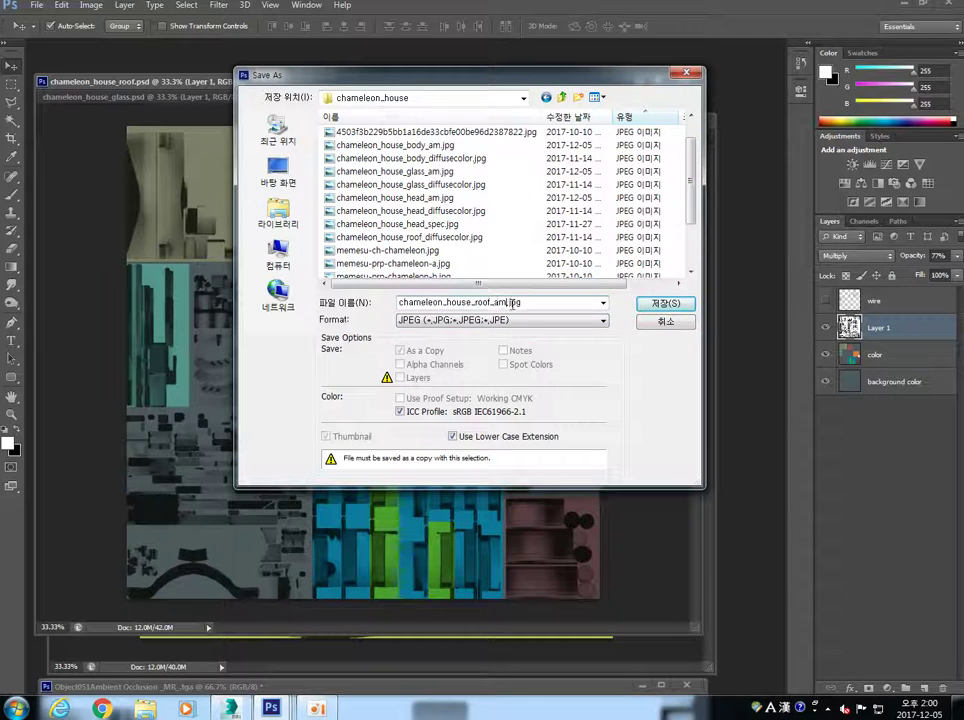
{"action": "left_click", "coordinate": [664, 302]}
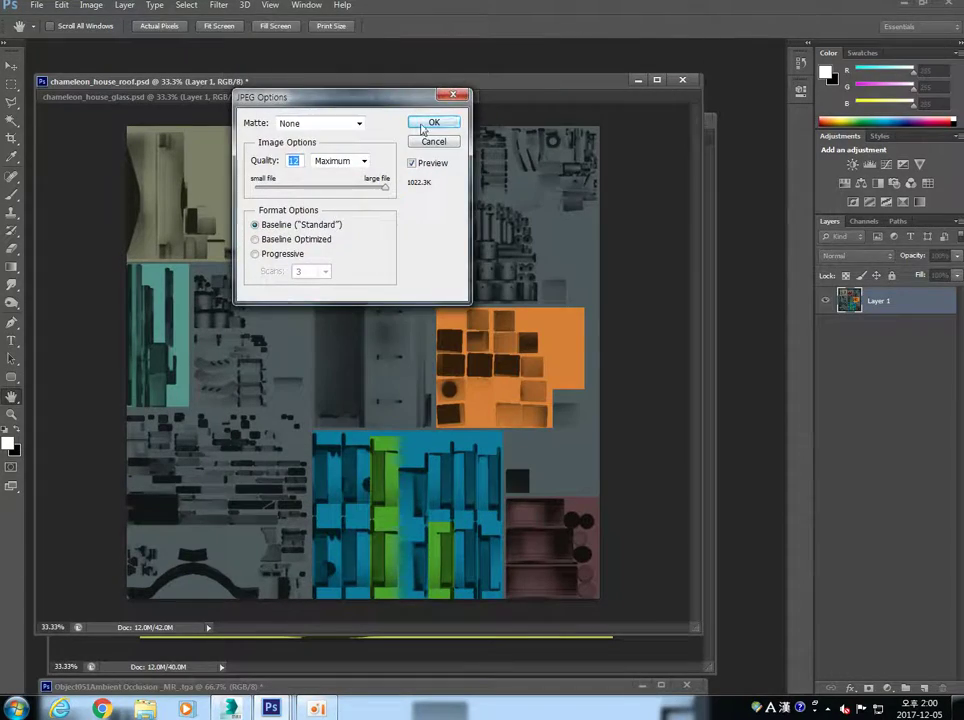
{"action": "key", "text": "Return"}
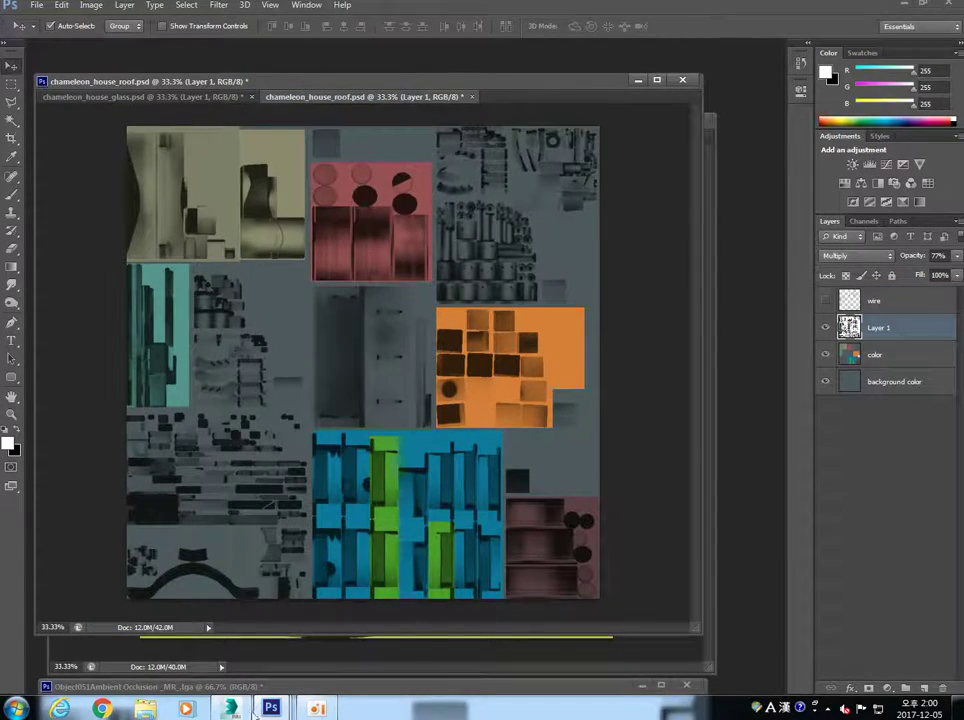
Switch to 3ds Max and apply the roof material to Object051, the house's roof and detail parts
{"action": "mouse_move", "coordinate": [232, 708]}
{"action": "left_click", "coordinate": [235, 640]}
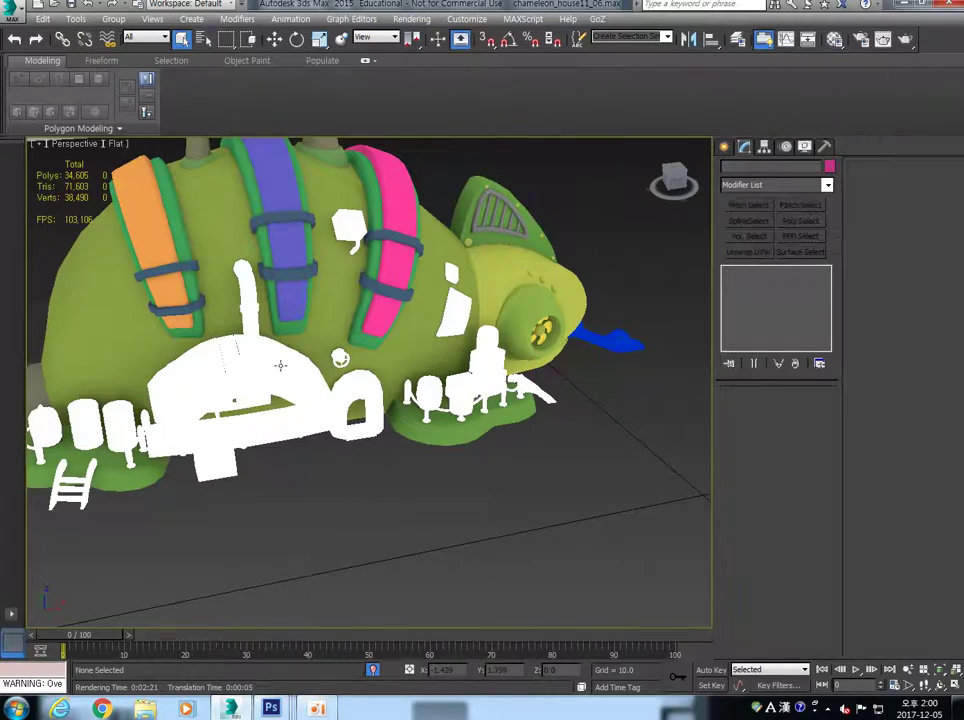
{"action": "scroll", "coordinate": [453, 372], "scroll_direction": "up", "scroll_amount": 2}
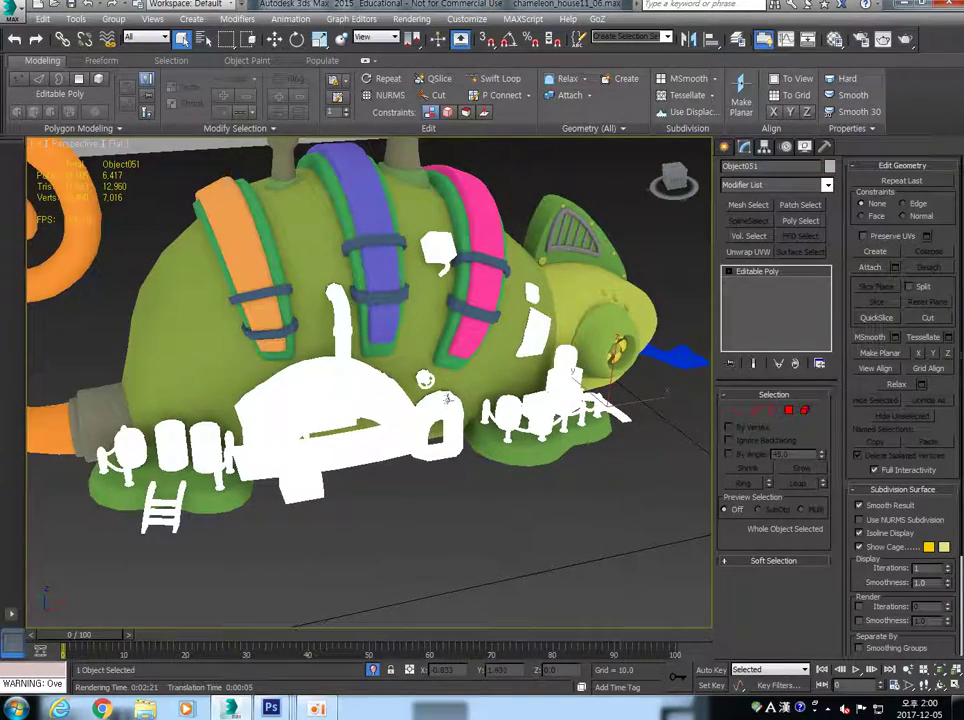
{"action": "key", "text": "m"}
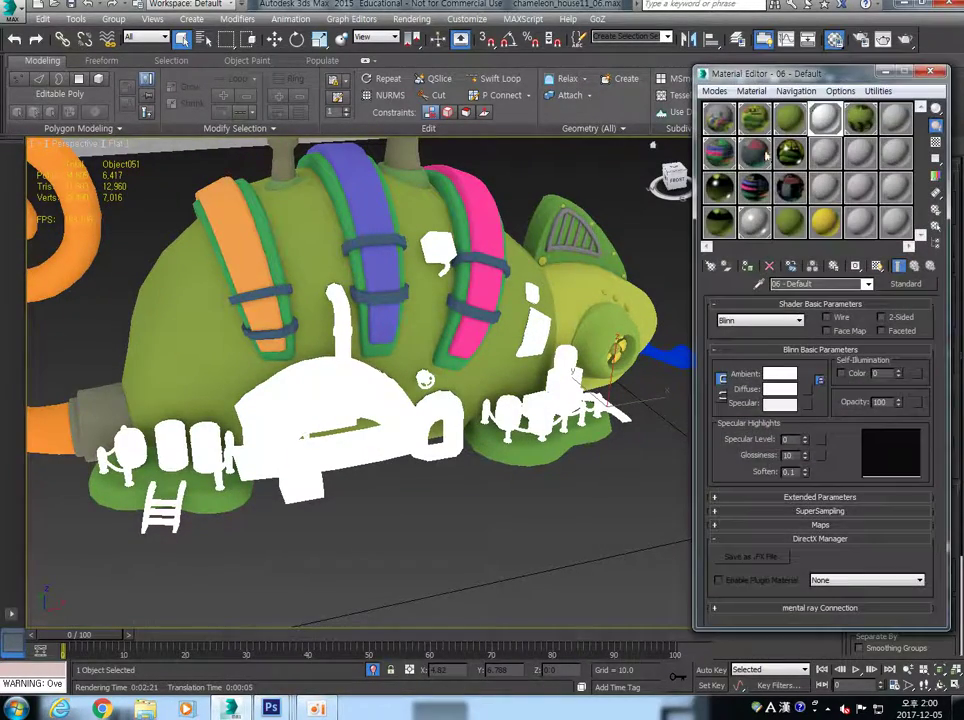
{"action": "left_click", "coordinate": [720, 153]}
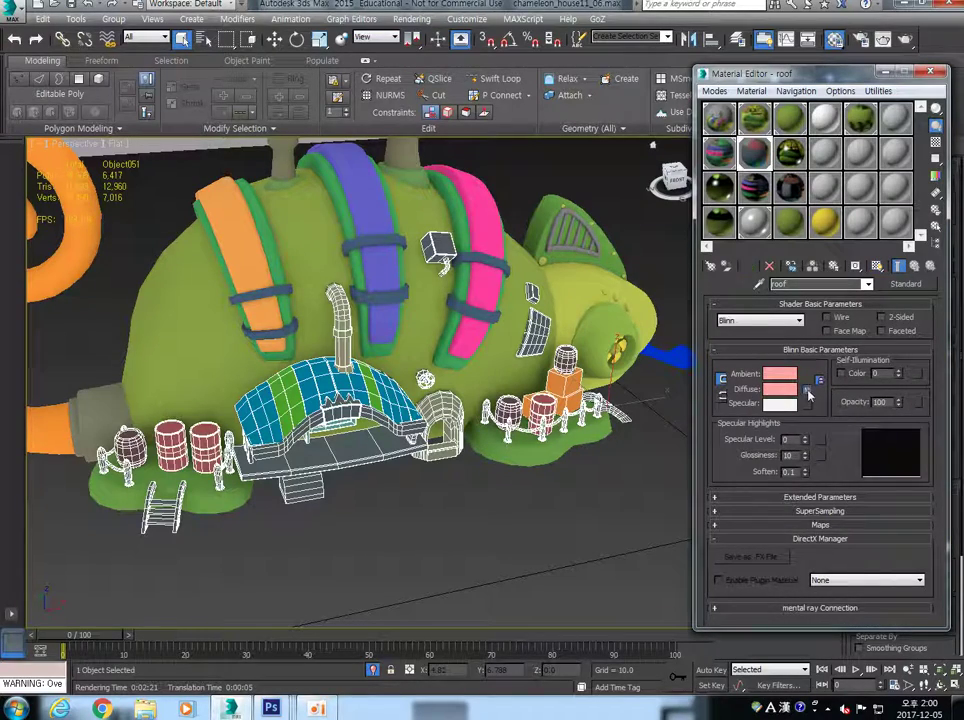
Replace the roof material's diffuse bitmap with chameleon_house_roof_am.jpg from the chameleon_house folder
{"action": "left_click", "coordinate": [807, 390]}
{"action": "left_click", "coordinate": [822, 478]}
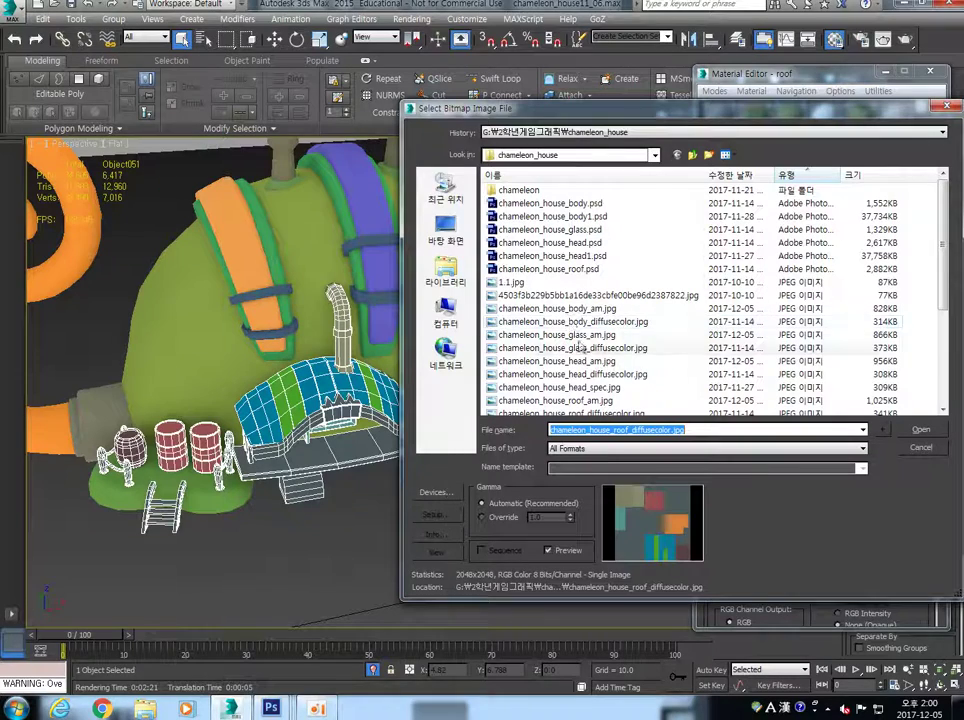
{"action": "double_click", "coordinate": [588, 401]}
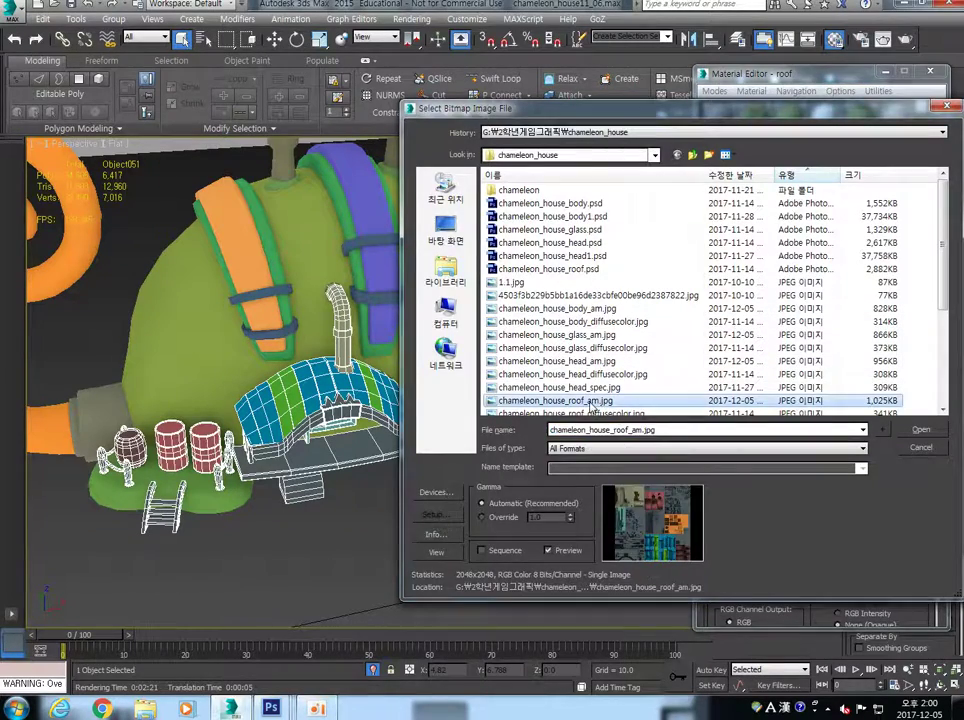
Deselect the roof parts and examine how the ambient occlusion texture looks on them around the chameleon house
{"action": "left_click", "coordinate": [477, 554]}
{"action": "middle_click_drag", "start_coordinate": [400, 462], "coordinate": [331, 419], "text": "alt"}
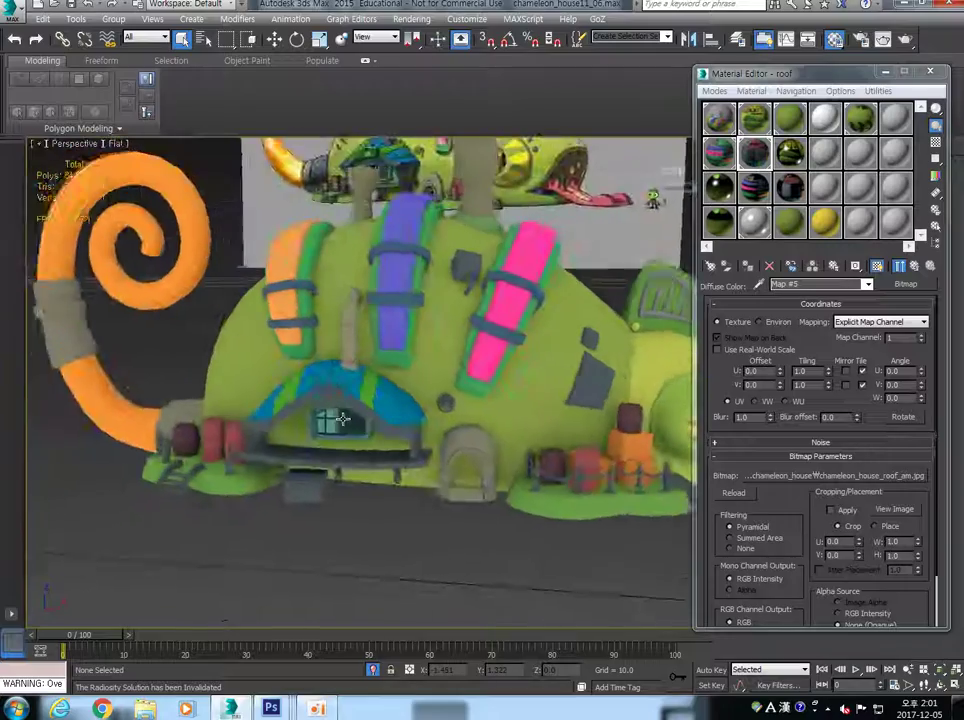
{"action": "scroll", "coordinate": [559, 438], "scroll_direction": "up", "scroll_amount": 2}
{"action": "scroll", "coordinate": [382, 440], "scroll_direction": "up", "scroll_amount": 2}
{"action": "middle_click_drag", "start_coordinate": [559, 438], "coordinate": [465, 450]}
{"action": "scroll", "coordinate": [380, 440], "scroll_direction": "down", "scroll_amount": 4}
{"action": "scroll", "coordinate": [334, 444], "scroll_direction": "down", "scroll_amount": 4}
{"action": "middle_click_drag", "start_coordinate": [570, 468], "coordinate": [349, 432]}
{"action": "scroll", "coordinate": [349, 432], "scroll_direction": "down", "scroll_amount": 4}
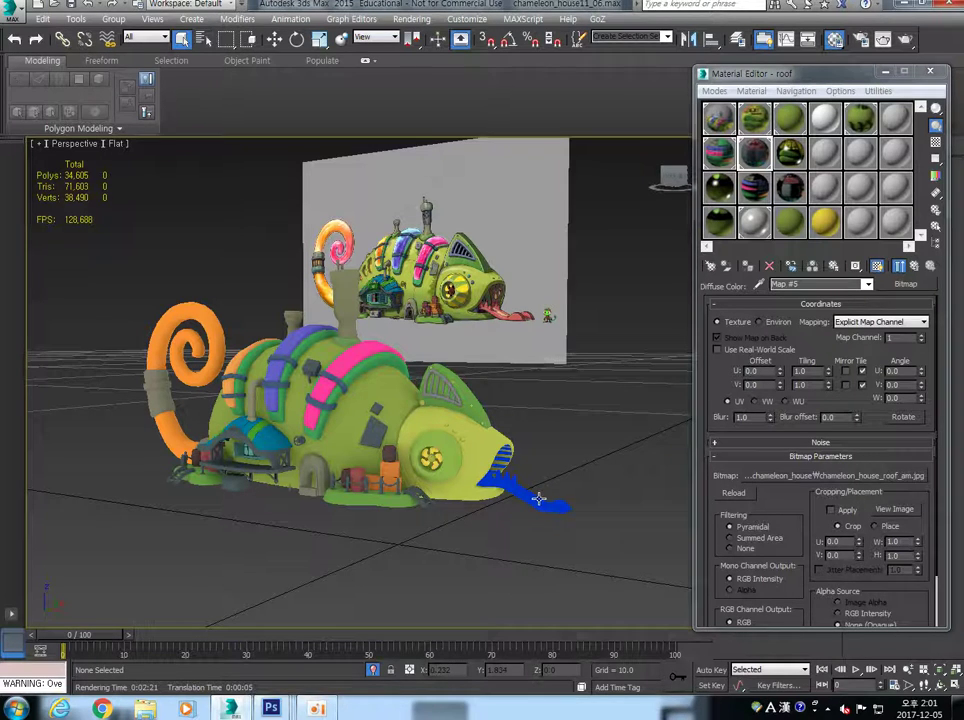
Assign the unused 10 - Default material to the mouth_low object, the chameleon's mouth and tongue
{"action": "left_click", "coordinate": [538, 498]}
{"action": "middle_click_drag", "start_coordinate": [511, 441], "coordinate": [469, 440], "text": "alt"}
{"action": "scroll", "coordinate": [469, 440], "scroll_direction": "up", "scroll_amount": 5}
{"action": "scroll", "coordinate": [468, 441], "scroll_direction": "down", "scroll_amount": 8}
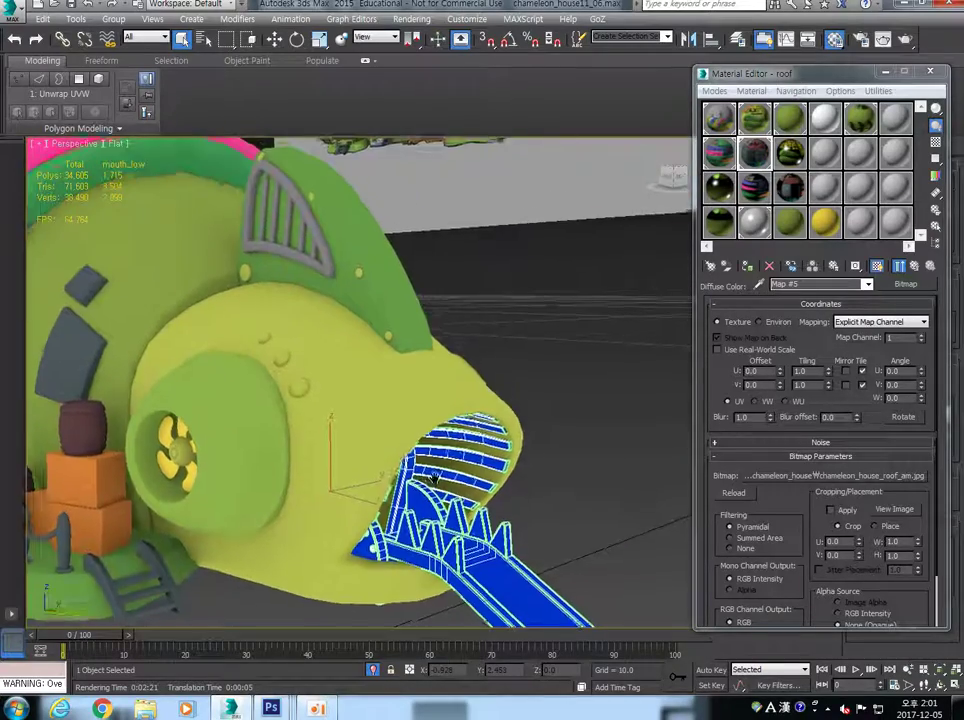
{"action": "middle_click_drag", "start_coordinate": [438, 468], "coordinate": [499, 490], "text": "alt"}
{"action": "left_click", "coordinate": [540, 493]}
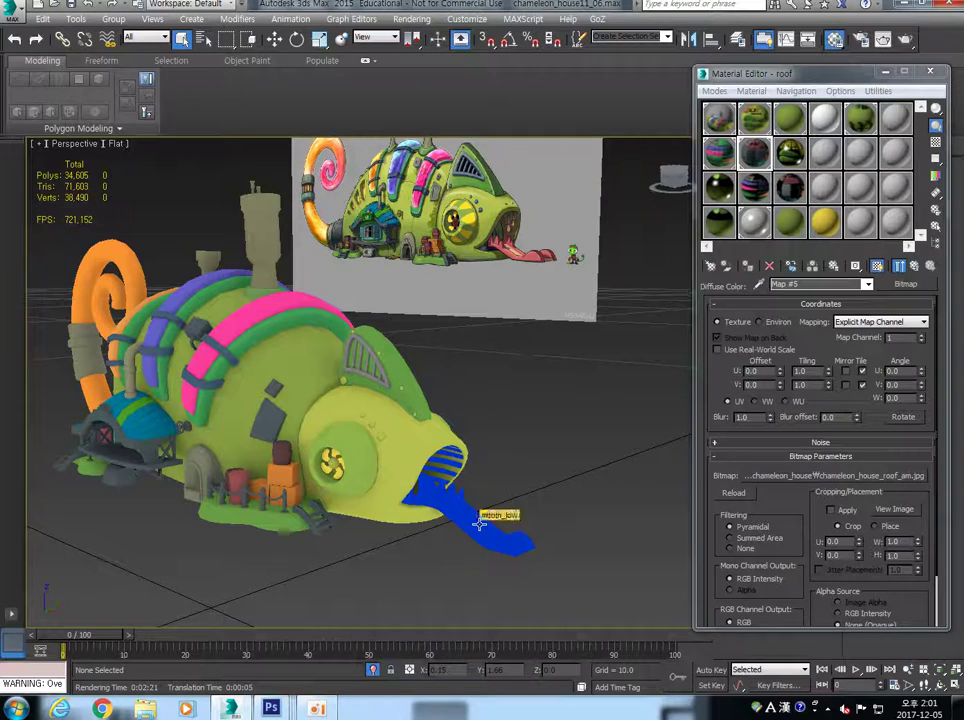
{"action": "left_click", "coordinate": [482, 517]}
{"action": "left_click", "coordinate": [520, 500]}
{"action": "left_click", "coordinate": [480, 527]}
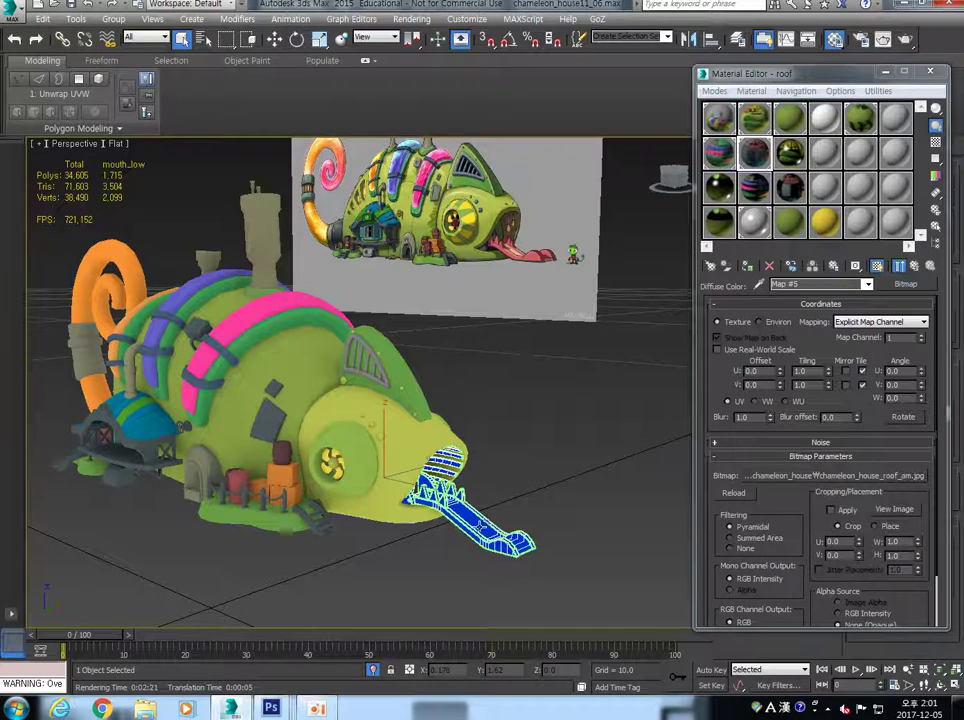
{"action": "left_click", "coordinate": [824, 152]}
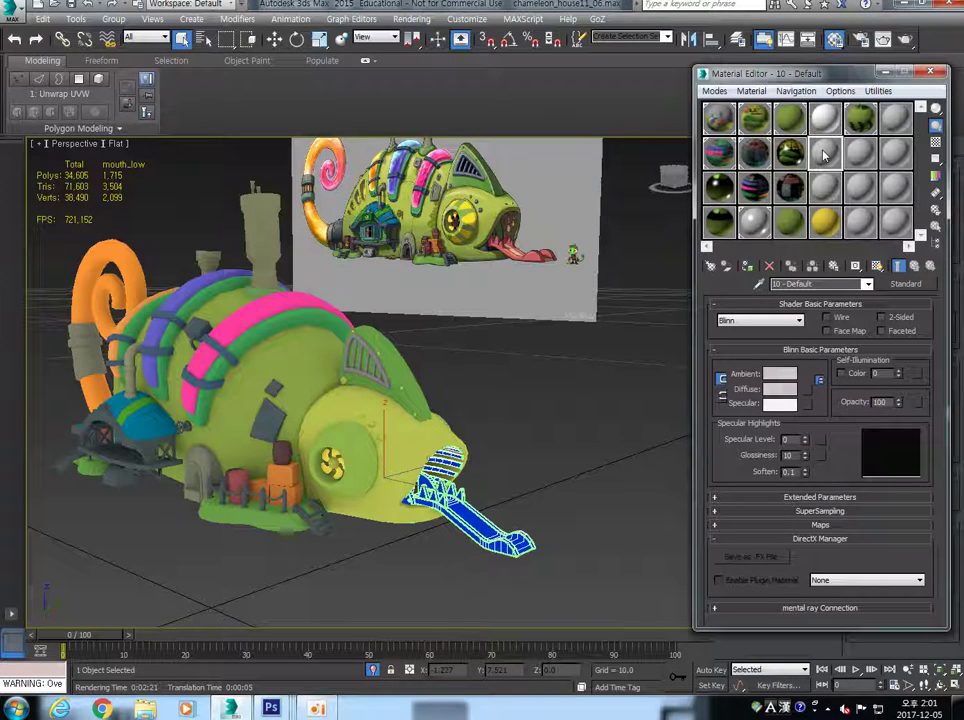
{"action": "left_click", "coordinate": [747, 267]}
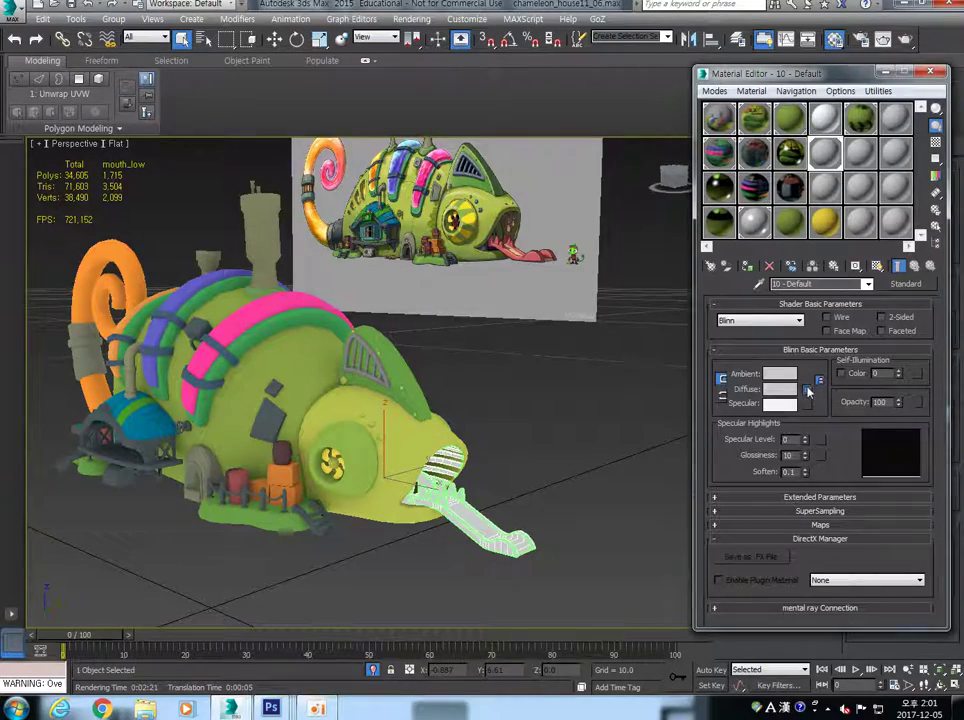
Add a Bitmap to the 10 - Default material's diffuse channel and browse the chameleon texture folder as thumbnails
{"action": "left_click", "coordinate": [808, 390]}
{"action": "double_click", "coordinate": [366, 194]}
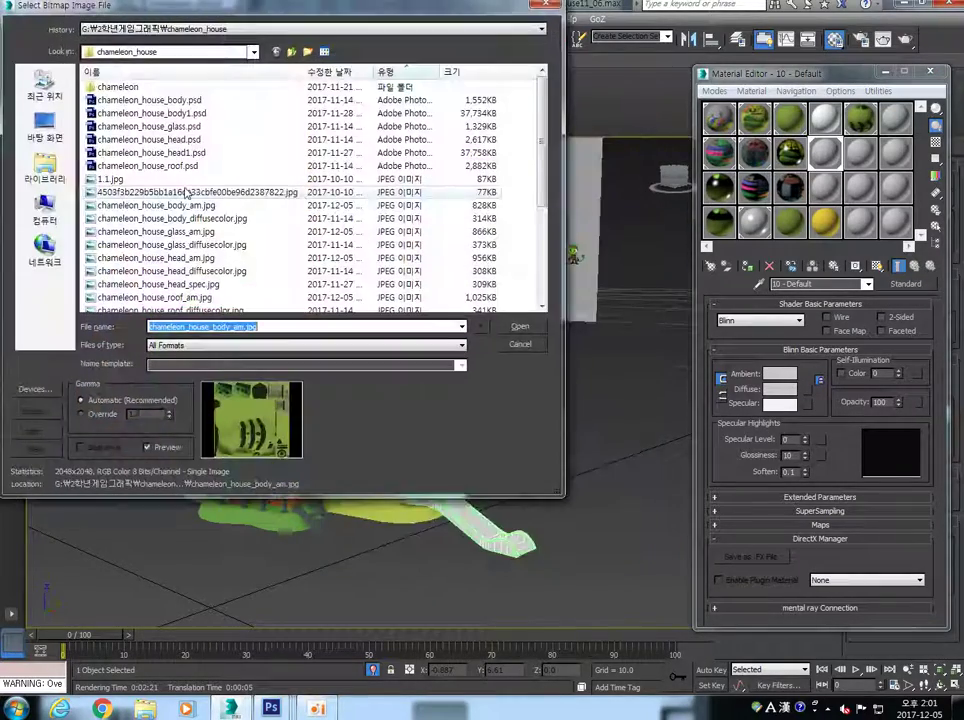
{"action": "double_click", "coordinate": [120, 92]}
{"action": "double_click", "coordinate": [110, 88]}
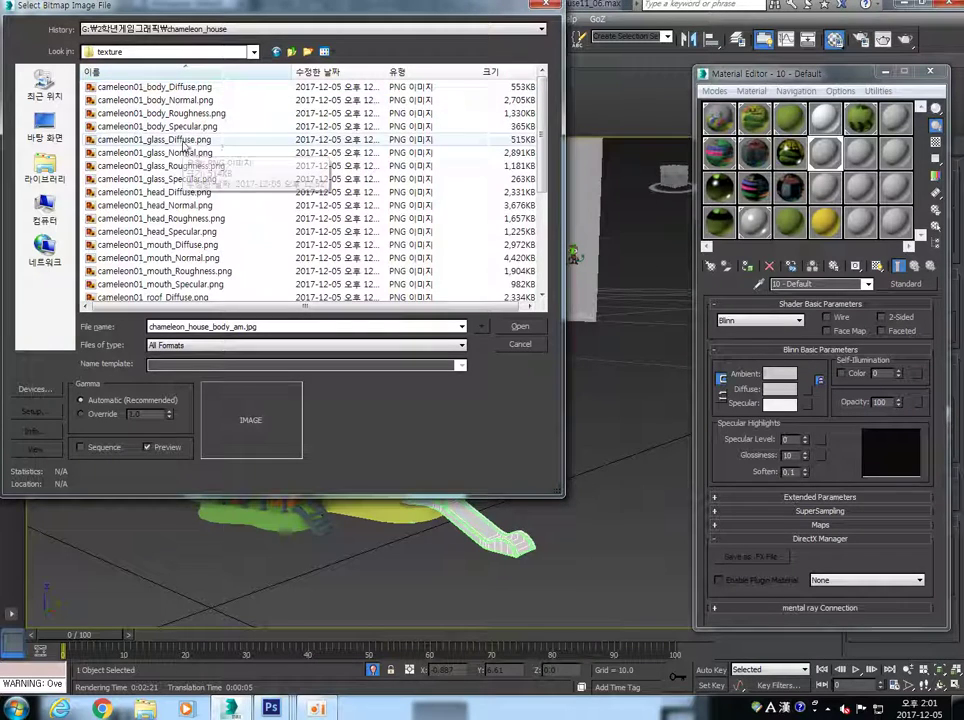
{"action": "left_click", "coordinate": [324, 51]}
{"action": "left_click", "coordinate": [360, 84]}
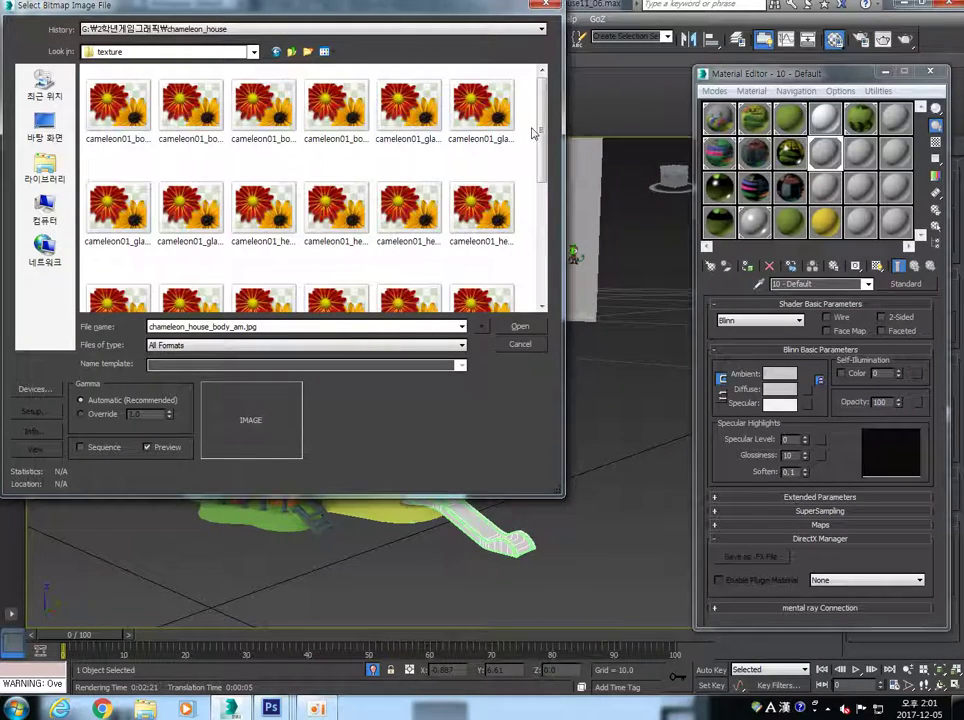